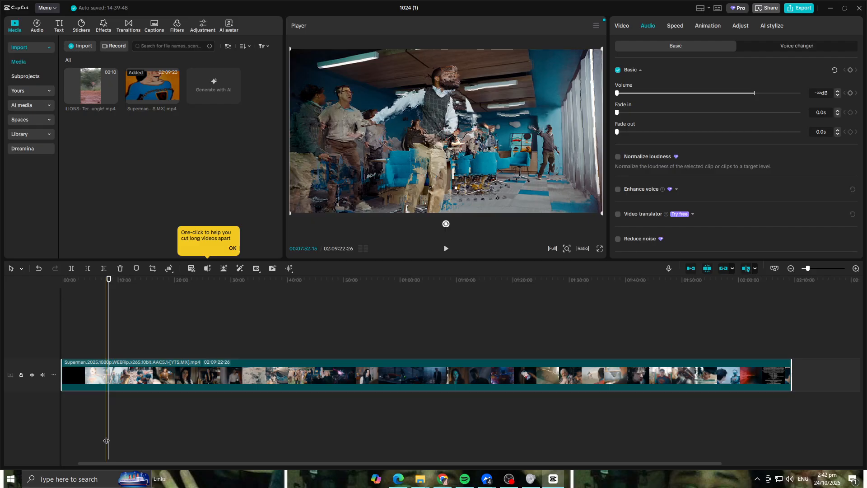
Split the Superman movie clip at 00:05:47:18 and delete the part before the cut
click(105, 435)
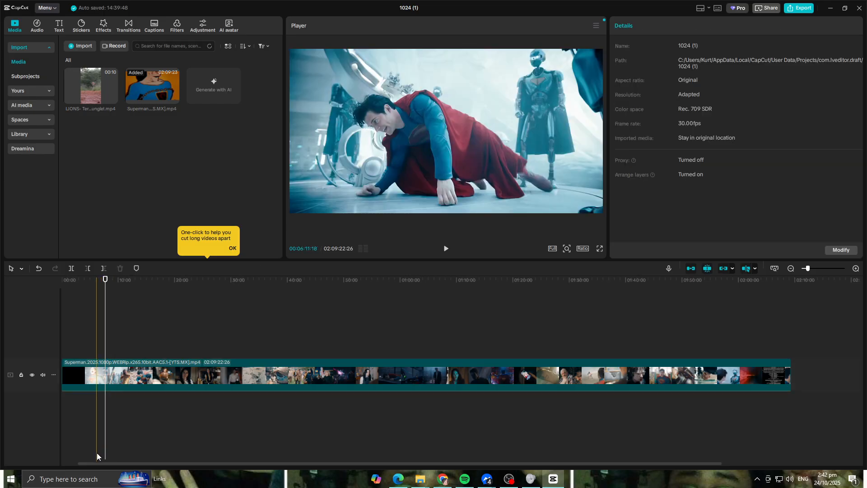
click(97, 454)
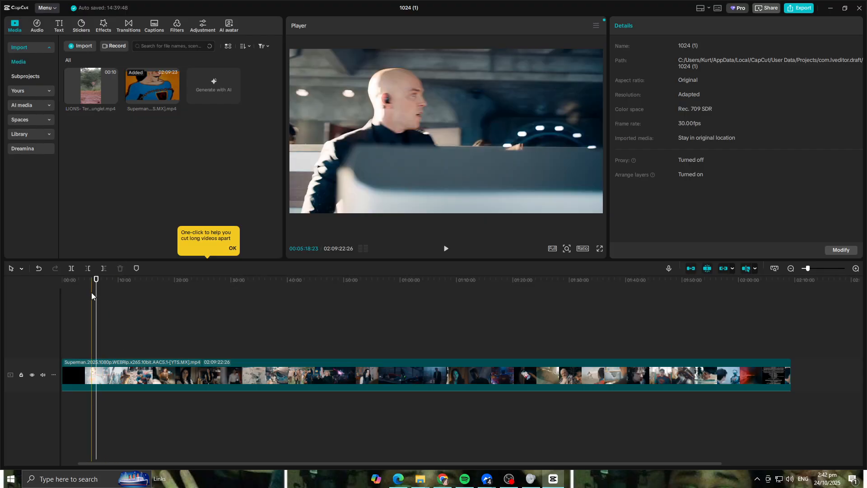
drag(96, 280, 94, 280)
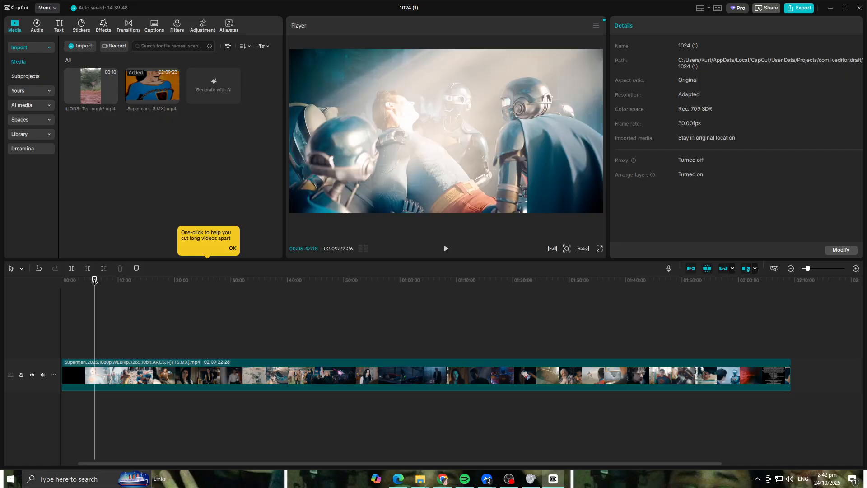
click(71, 269)
click(80, 373)
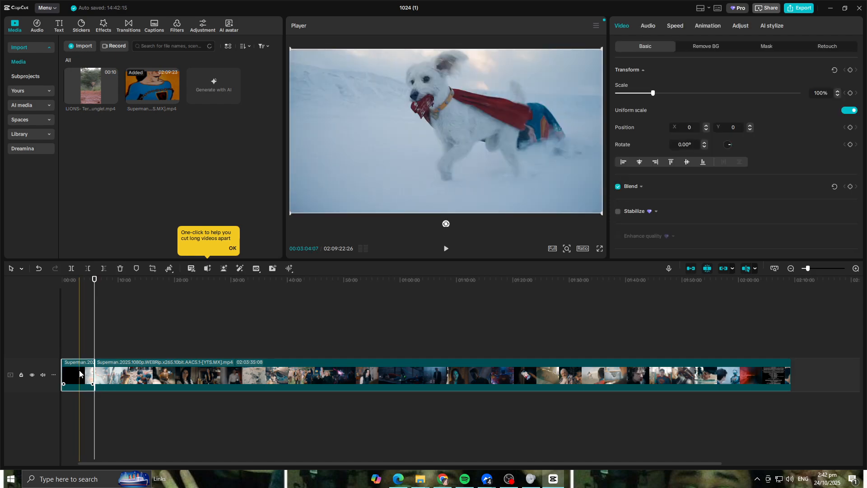
key(Delete)
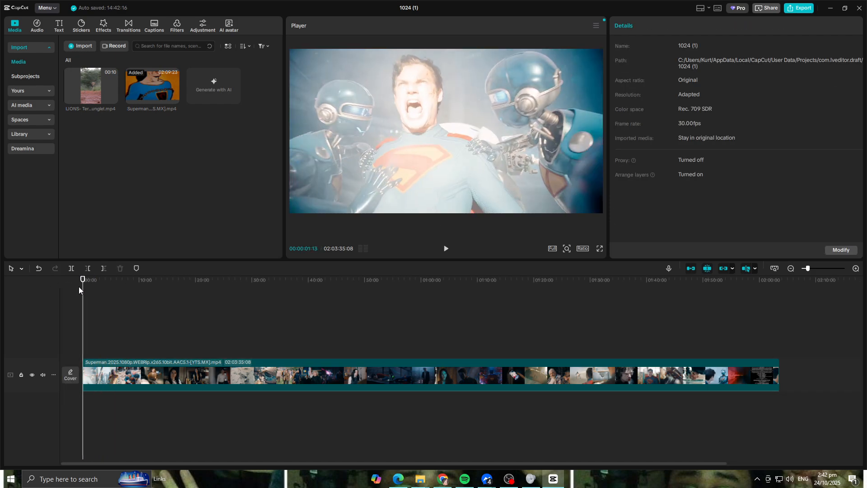
Split the movie clip about 2 seconds in and at 00:27:48:00, and select the long section between the cuts
click(71, 269)
drag(81, 285, 239, 316)
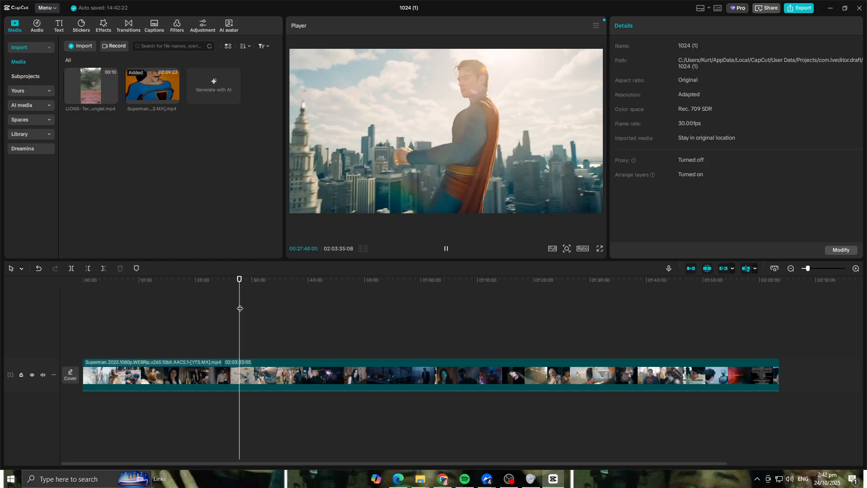
click(72, 269)
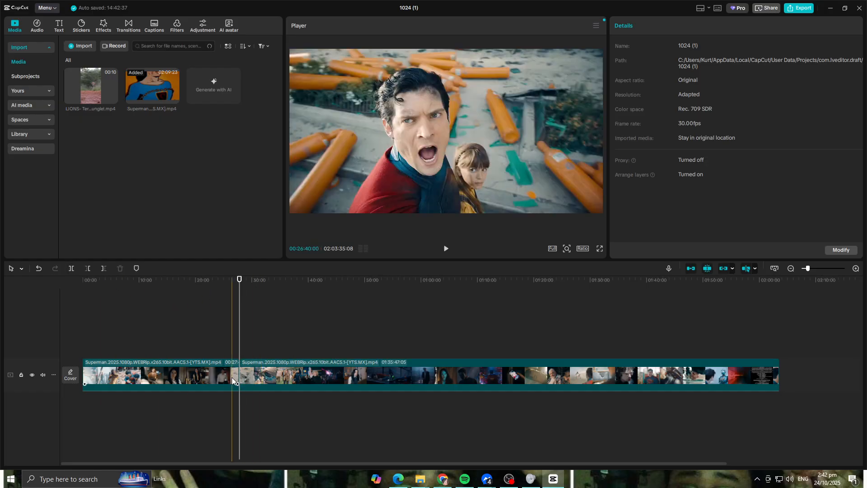
click(219, 378)
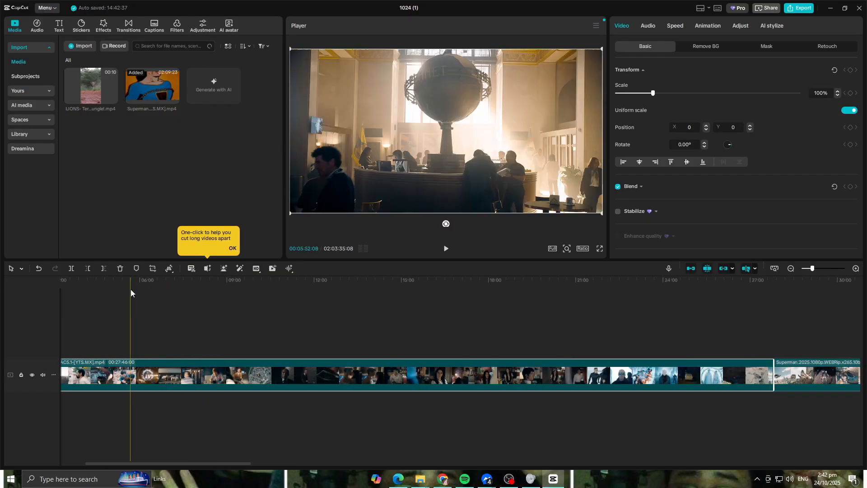
Split the long movie clip at 00:33:56:05 and delete its section before the cut
click(388, 314)
drag(388, 314, 386, 314)
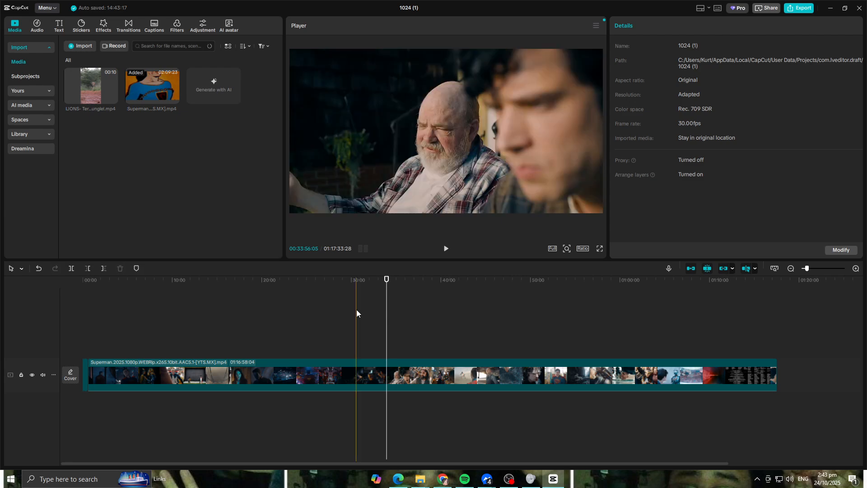
click(72, 268)
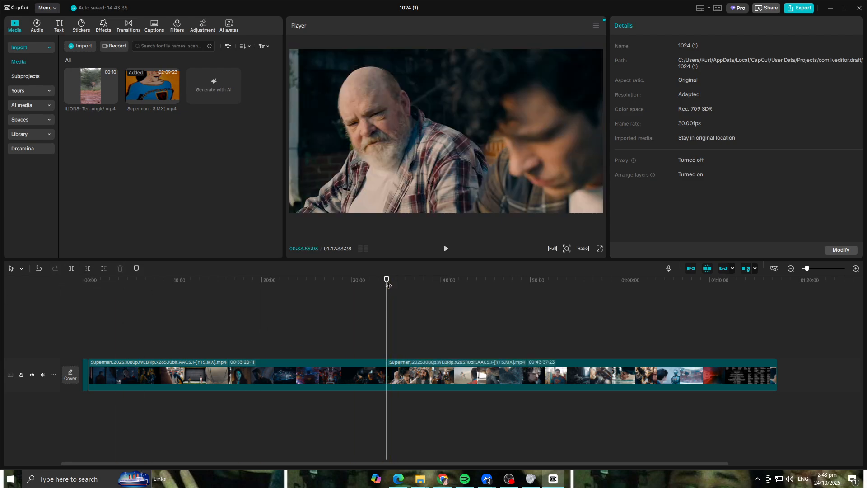
drag(388, 280, 390, 283)
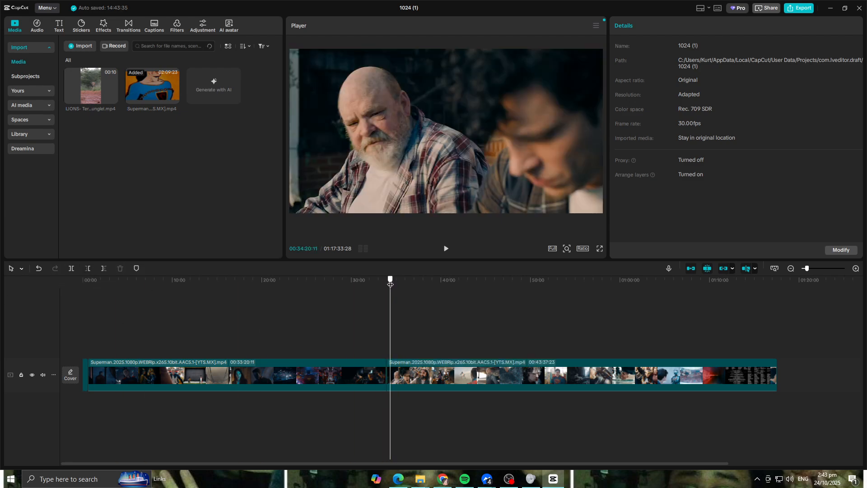
click(251, 374)
key(Delete)
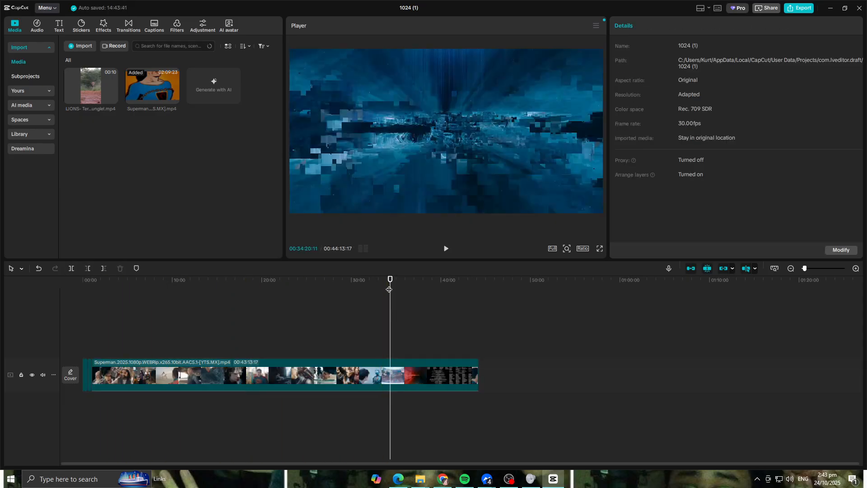
Trim off the part of the long movie clip that lies before 00:14:49:15
drag(391, 283, 216, 299)
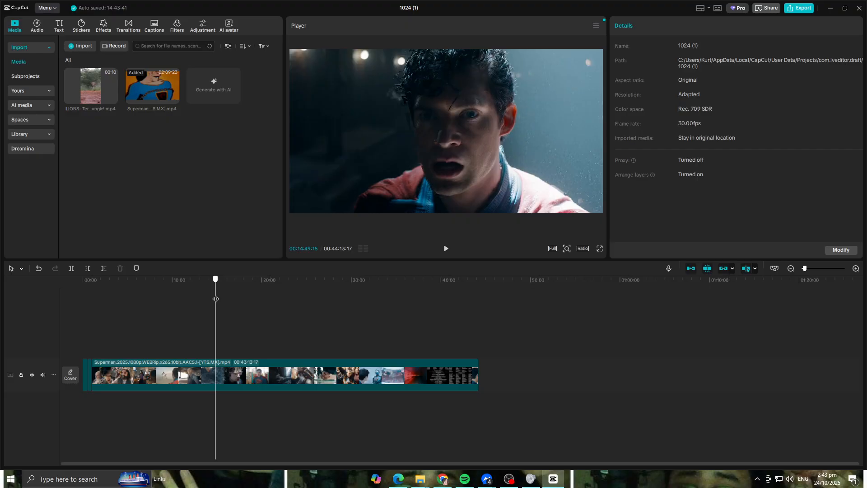
drag(215, 300, 215, 298)
click(183, 372)
key(q)
click(213, 308)
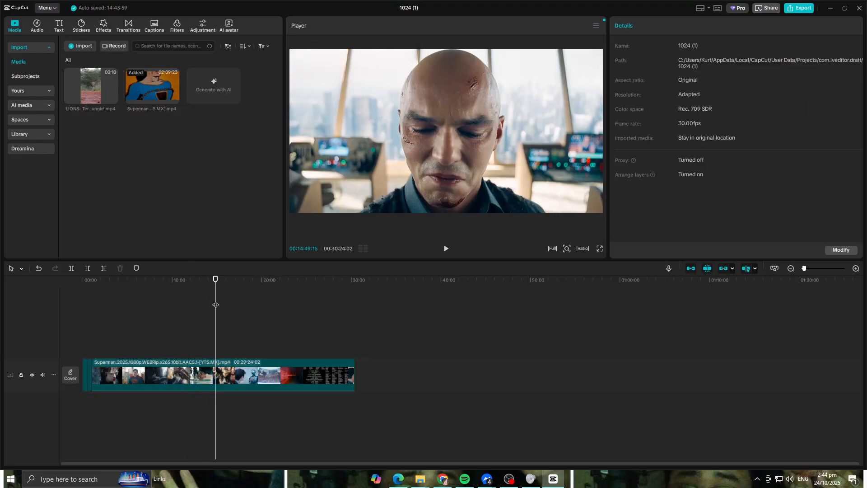
Split the long movie clip at 00:01:27:06 and delete everything after the cut
scroll(231, 311, up, 2)
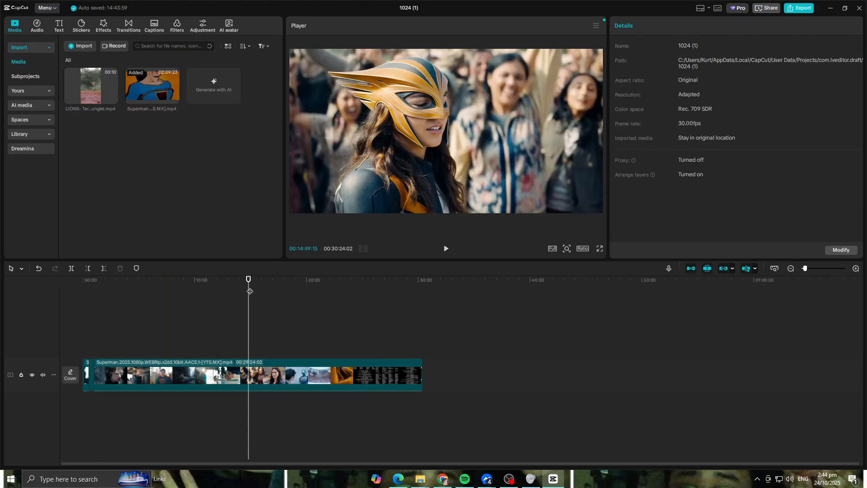
drag(248, 279, 100, 302)
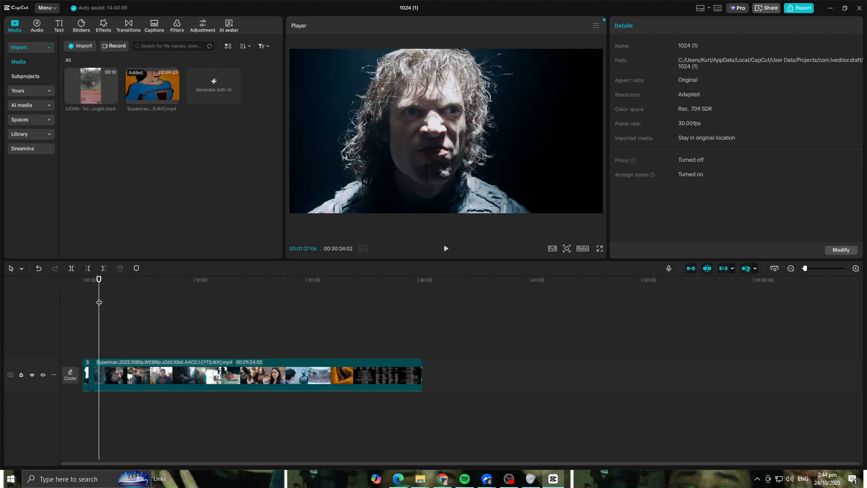
click(67, 268)
click(182, 369)
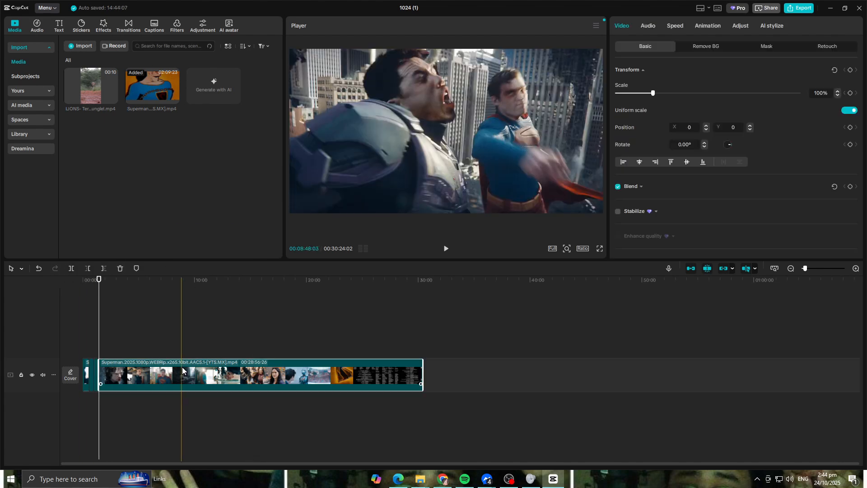
key(Delete)
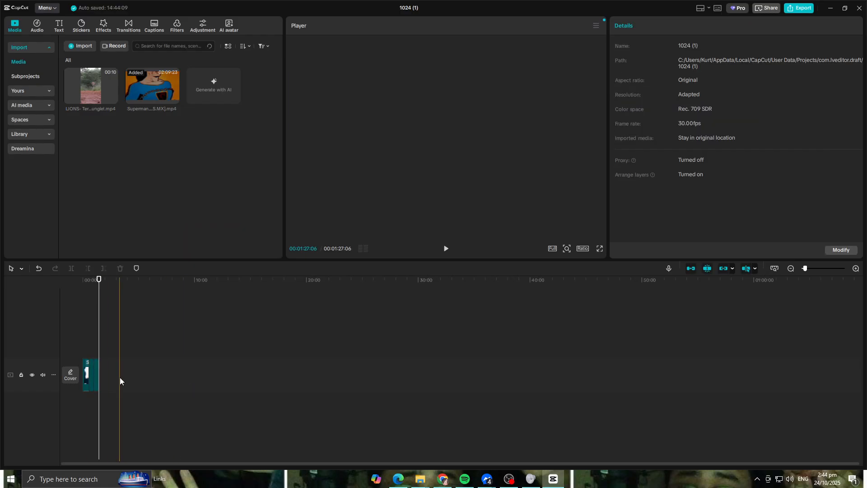
Split the third clip near its start and delete the short piece before the cut
drag(456, 280, 125, 319)
click(70, 268)
click(118, 386)
key(Delete)
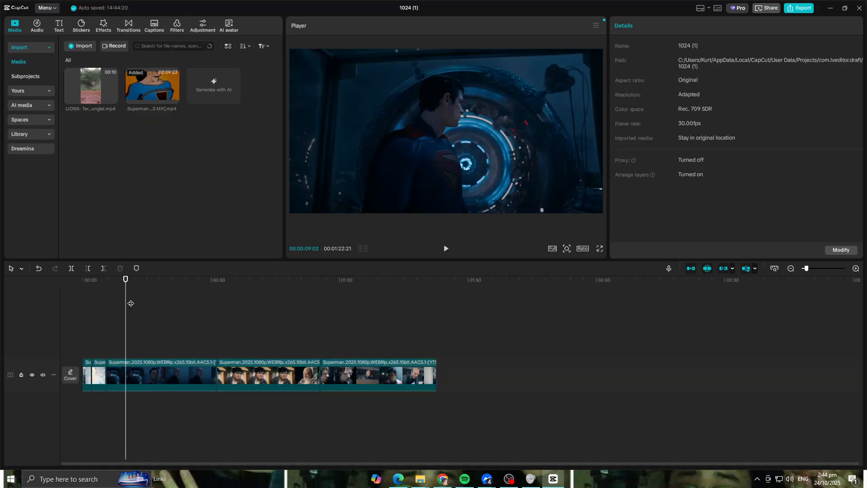
Split the third clip at 00:00:07:21 and delete its remainder after the cut
drag(125, 282, 115, 280)
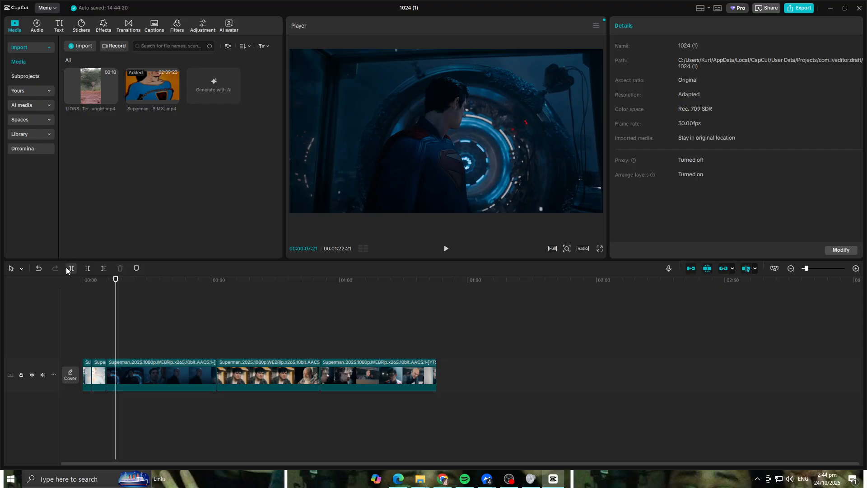
click(142, 377)
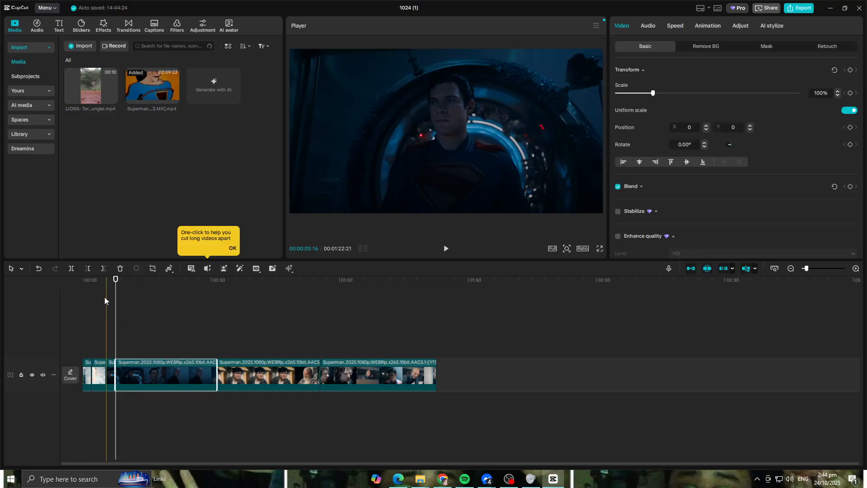
drag(115, 282, 187, 318)
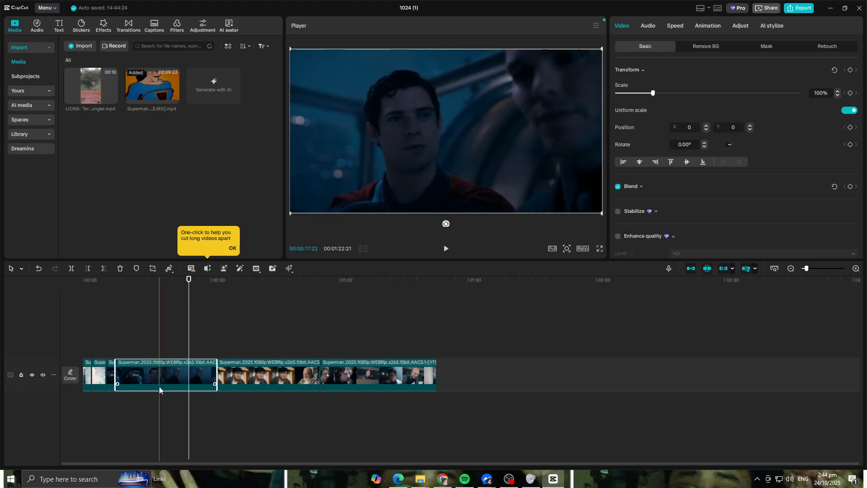
key(Delete)
Split the fourth clip, the porch scene, at about 00:00:12 and delete its remainder after the cut
drag(191, 282, 139, 288)
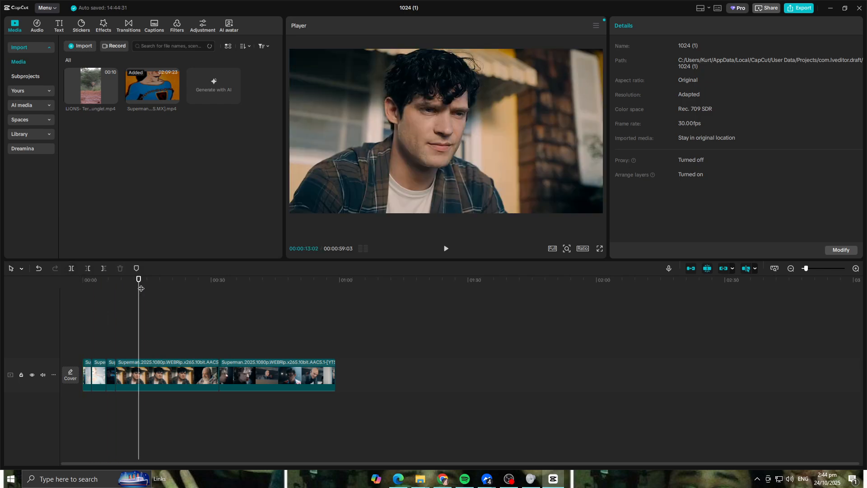
drag(139, 285, 133, 284)
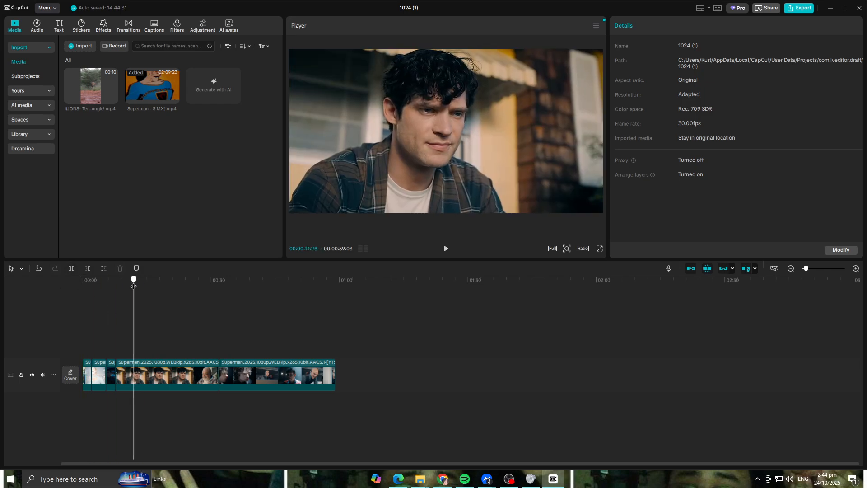
click(131, 369)
click(71, 268)
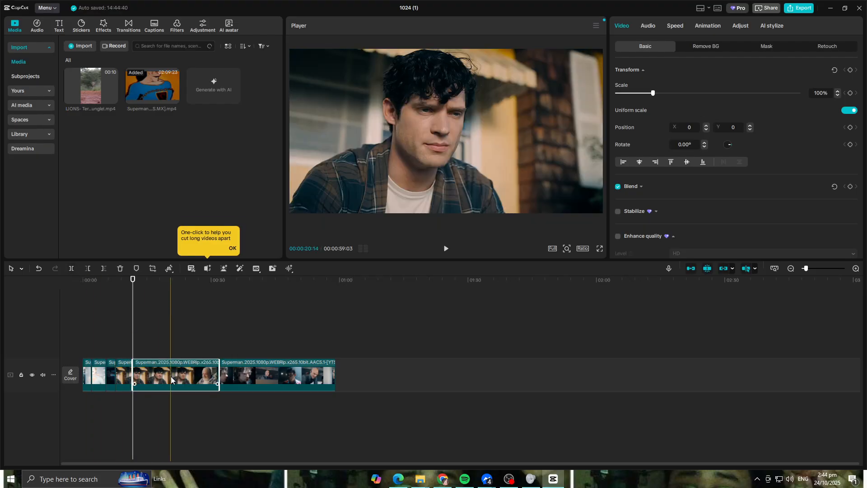
key(Delete)
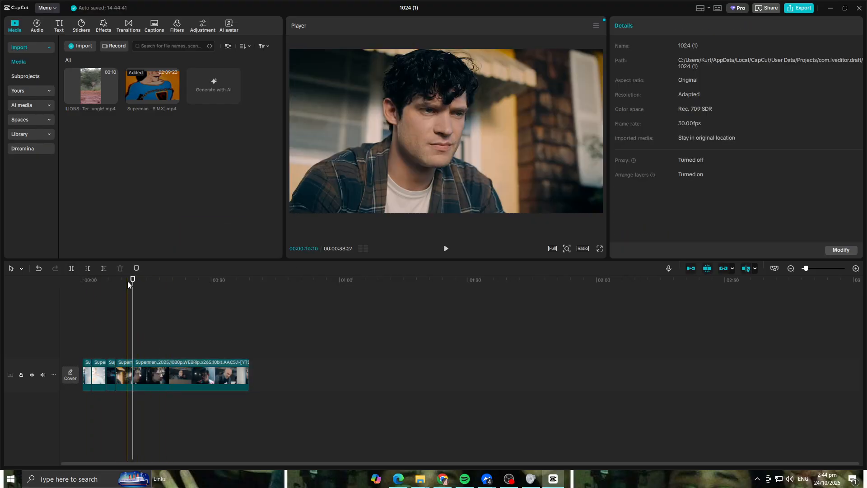
Split the last clip at 00:00:21:09 and delete its piece before the cut
drag(137, 286, 174, 305)
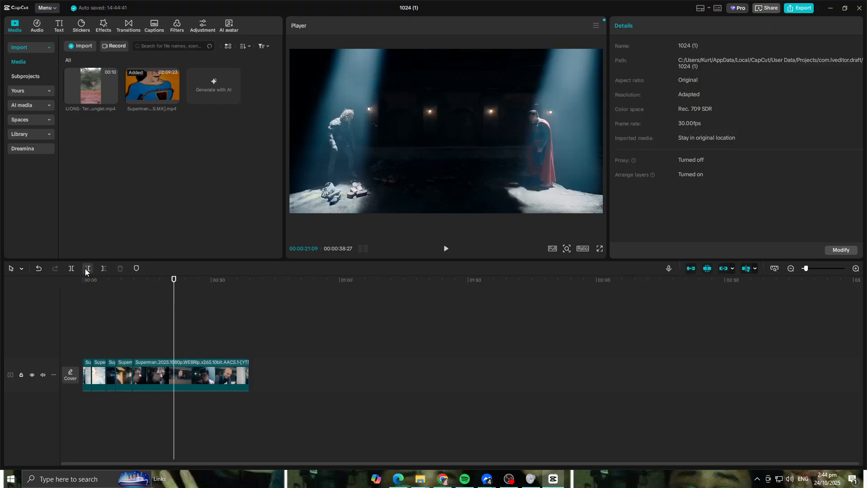
click(72, 268)
click(164, 369)
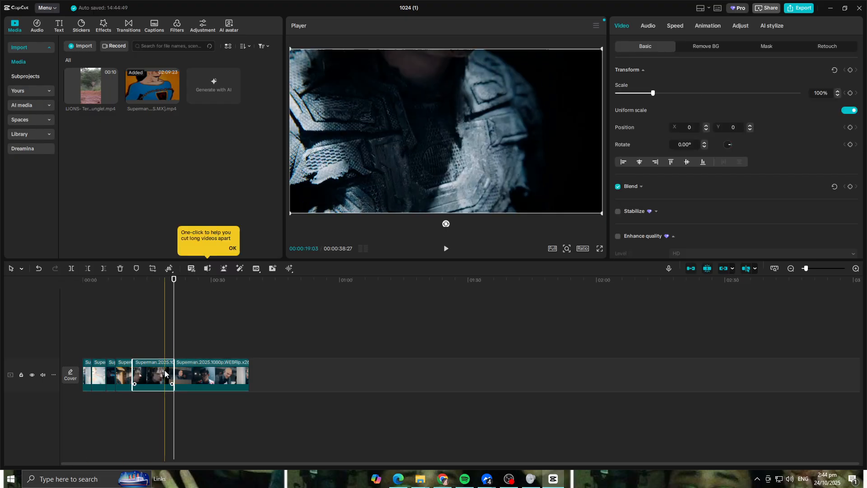
key(Delete)
Split the last clip at about 00:00:16 and delete its remainder after the cut
drag(173, 279, 152, 294)
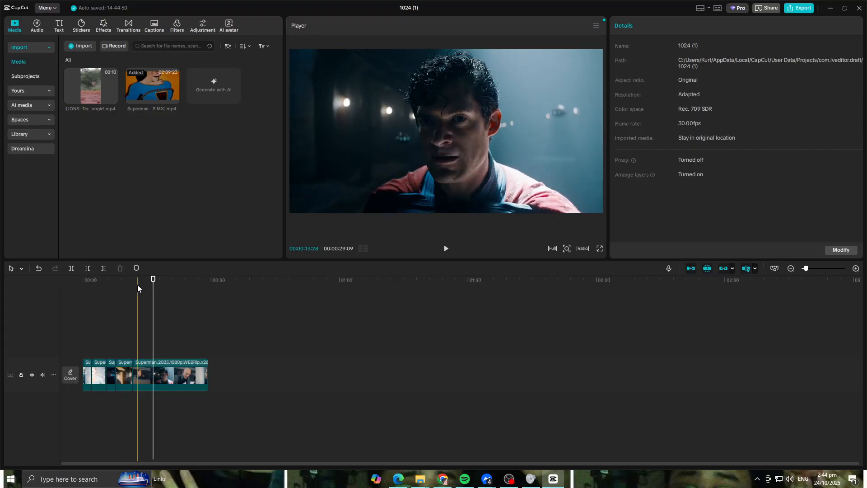
click(71, 268)
click(187, 385)
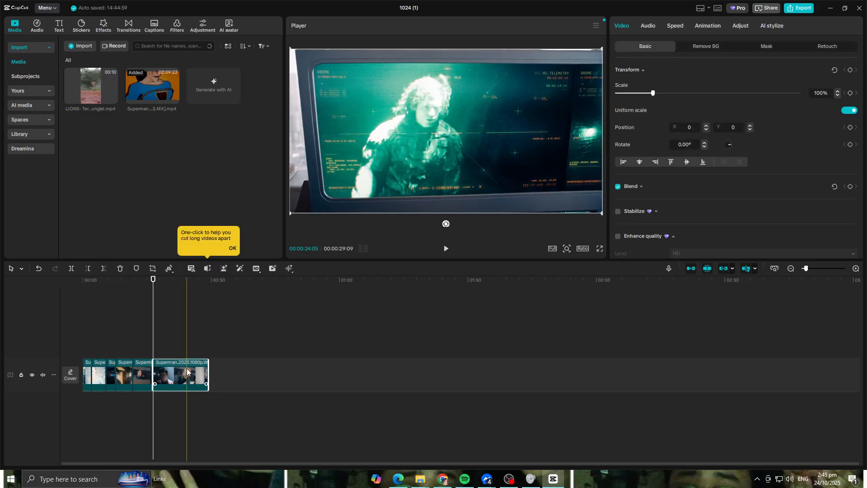
key(Delete)
Play back the trimmed sequence of five clips to review the cuts, and return to the beginning
key(space)
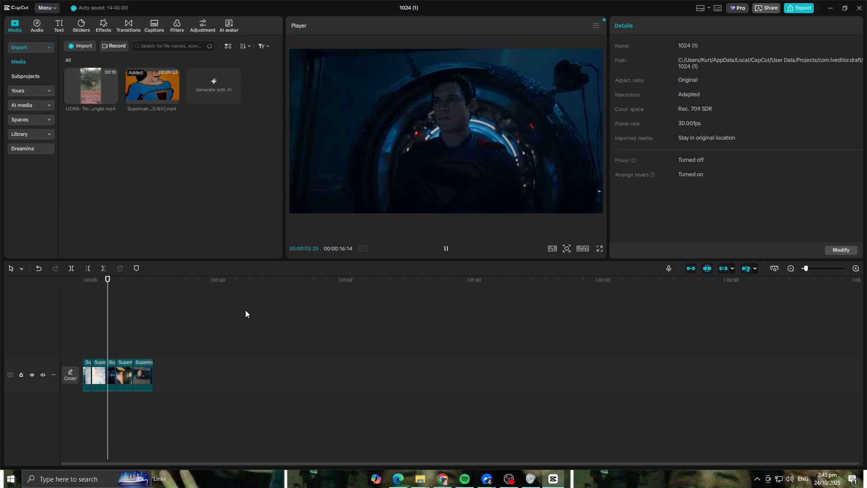
scroll(137, 362, up, 3)
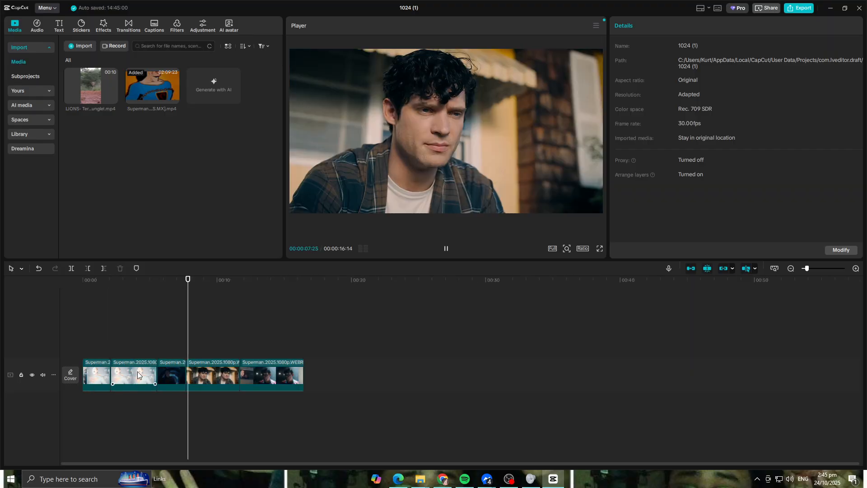
click(106, 373)
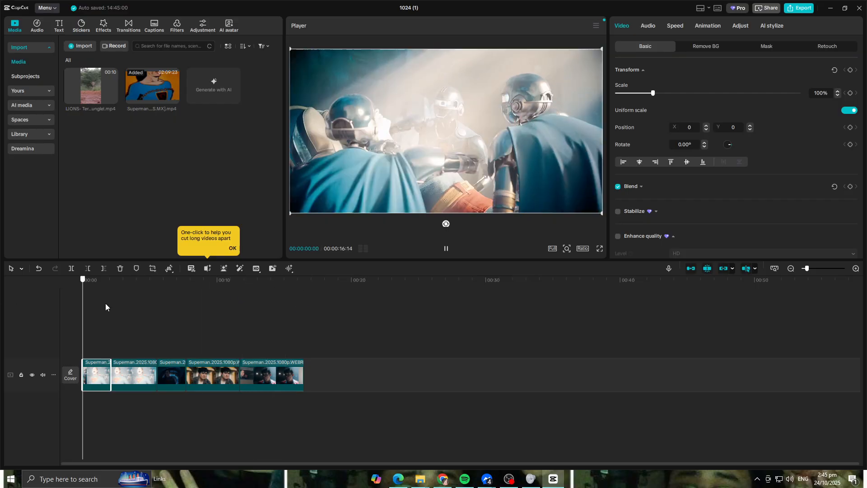
key(Home)
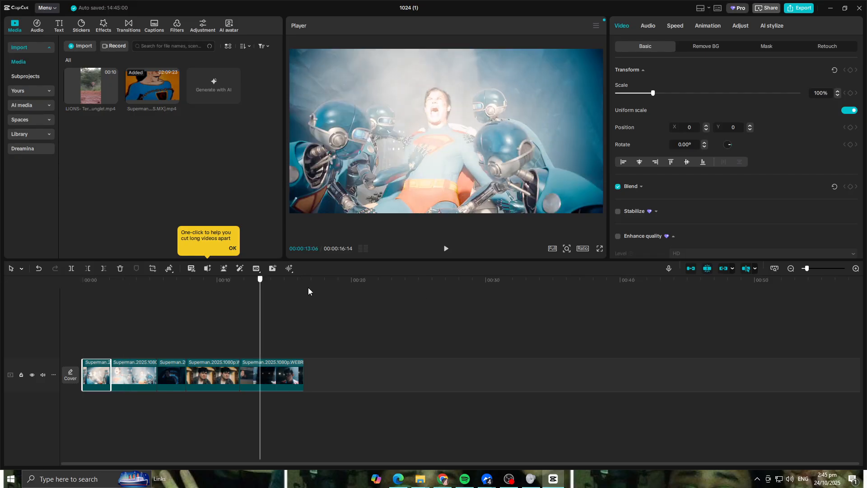
Combine the first two clips, the robots holding Superman, into one compound clip
mouse_move(82, 312)
mouse_down()
mouse_move(275, 321)
mouse_move(96, 315)
mouse_up()
click(104, 347)
click(116, 367)
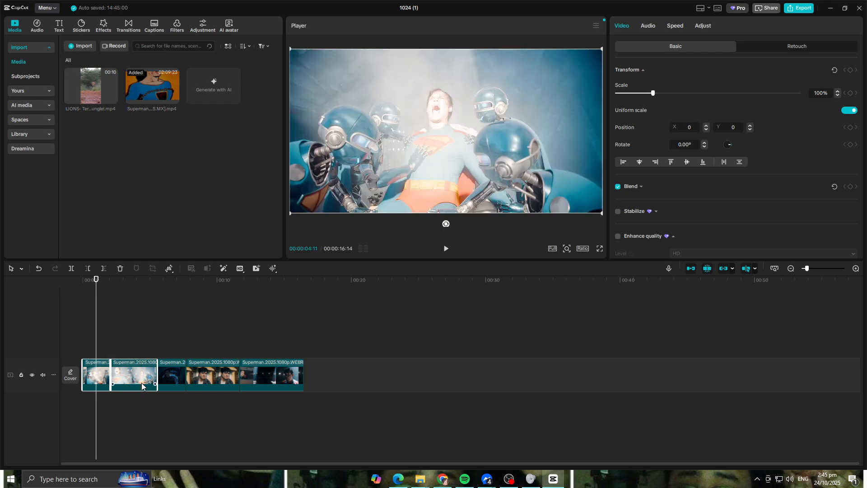
right_click(142, 386)
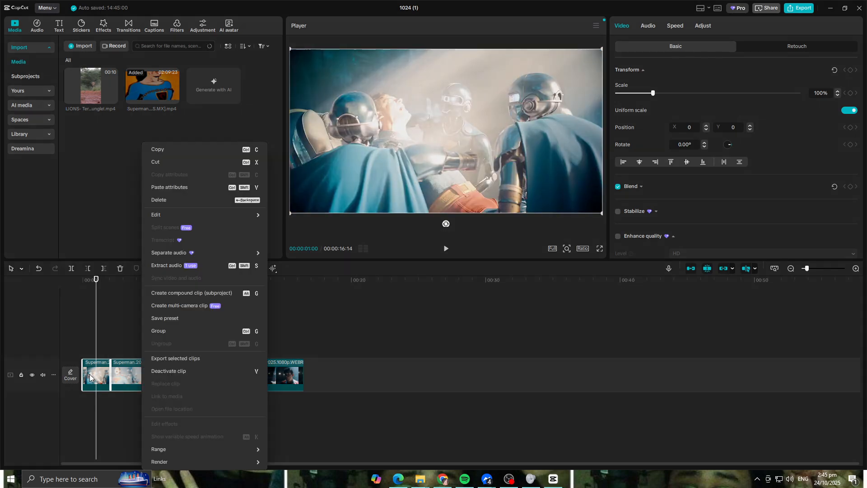
click(203, 293)
click(137, 335)
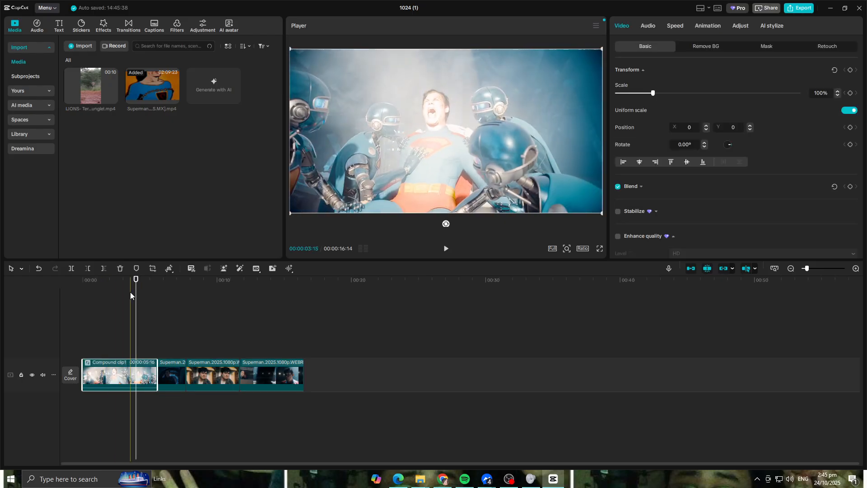
Apply the trending video effect Pulse 2 to the compound clip at the start of the sequence
drag(138, 280, 114, 300)
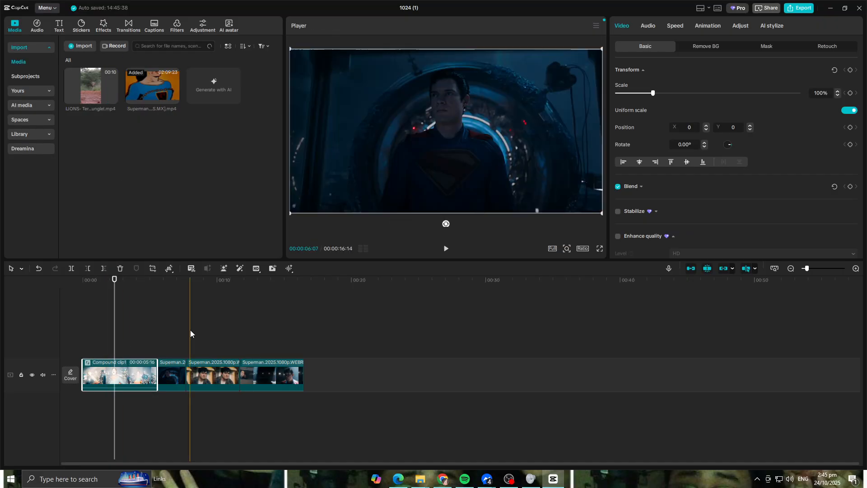
click(128, 281)
drag(128, 281, 81, 325)
click(103, 30)
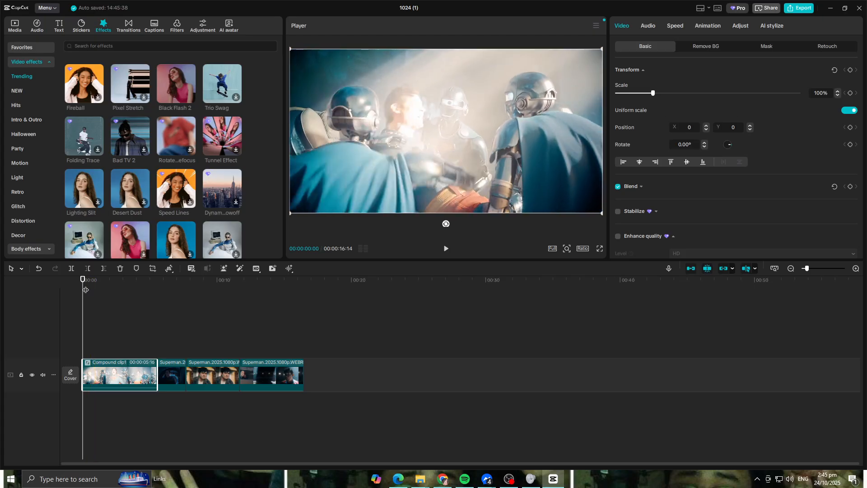
drag(83, 280, 128, 299)
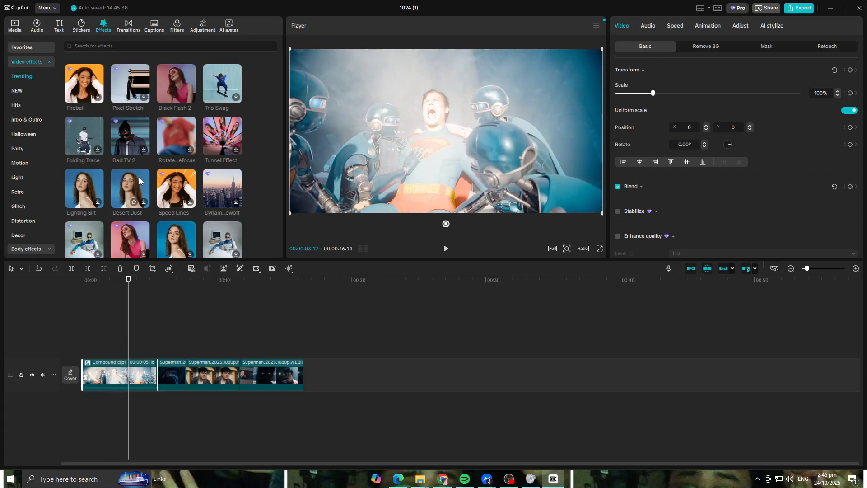
scroll(180, 158, down, 2)
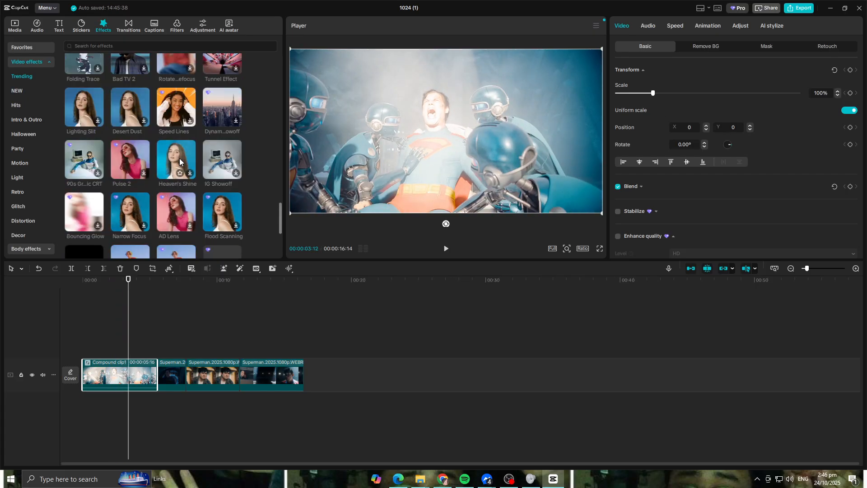
click(140, 156)
drag(125, 353, 113, 377)
Play back the effect, split the compound clip at 00:00:01:06 and delete its piece before the cut
drag(130, 282, 58, 286)
key(space)
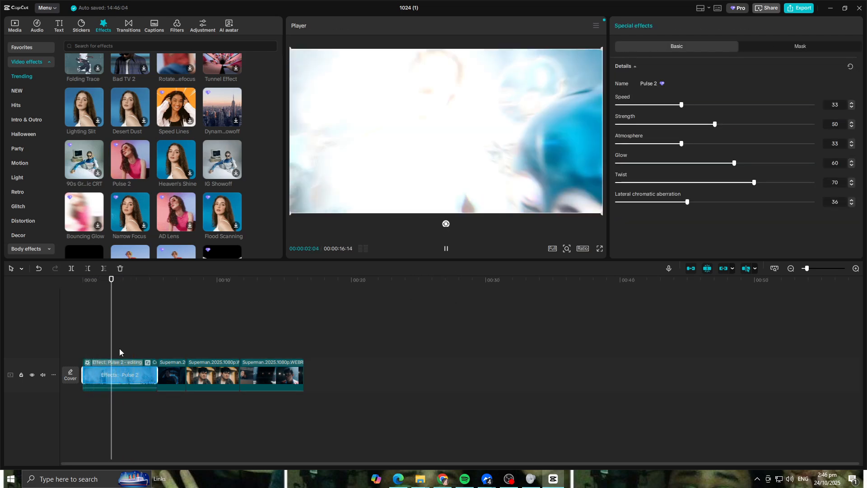
key(space)
mouse_move(111, 284)
mouse_down()
mouse_move(119, 285)
mouse_move(83, 285)
mouse_move(99, 287)
mouse_up()
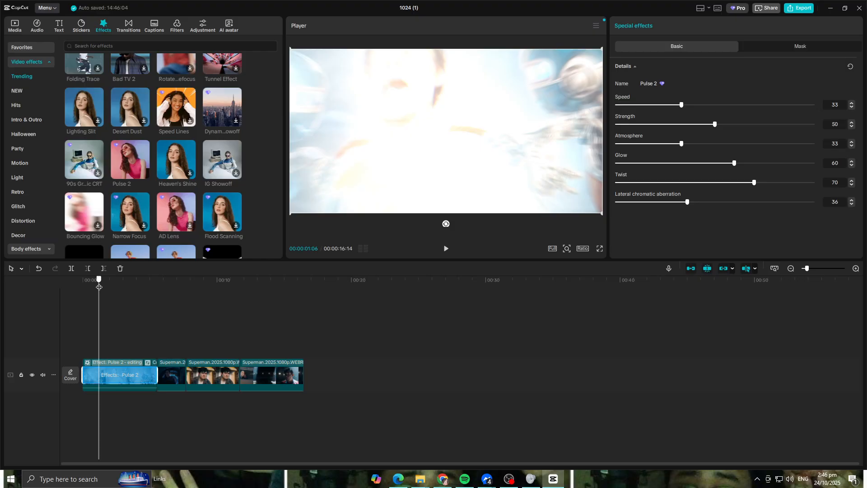
click(71, 269)
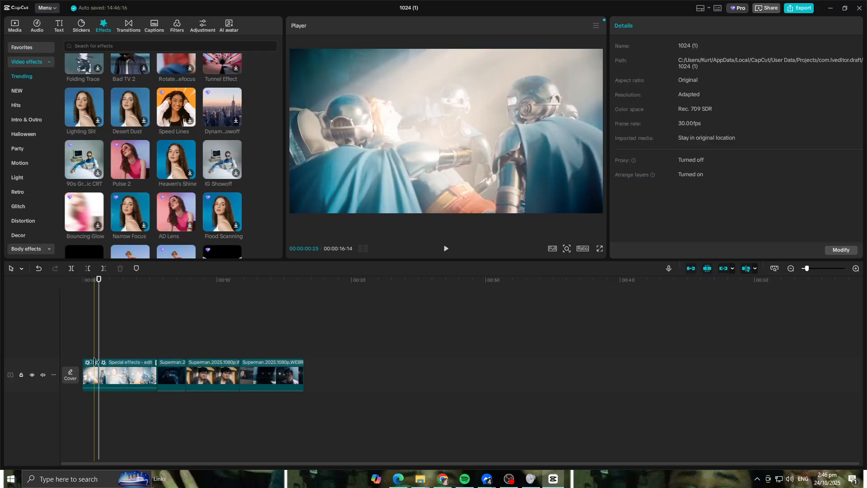
click(93, 371)
key(Delete)
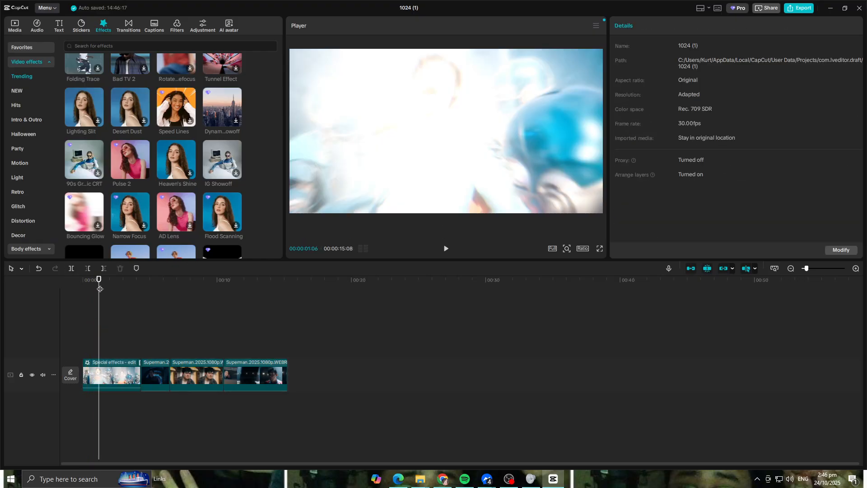
Split the compound clip at 00:00:01:19 and delete its remainder after the cut
drag(97, 281, 68, 284)
key(space)
key(space)
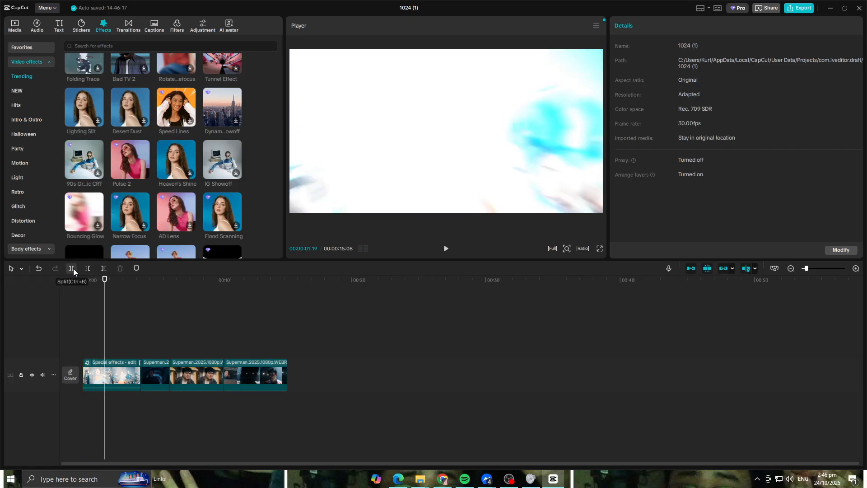
click(72, 269)
click(125, 375)
key(Delete)
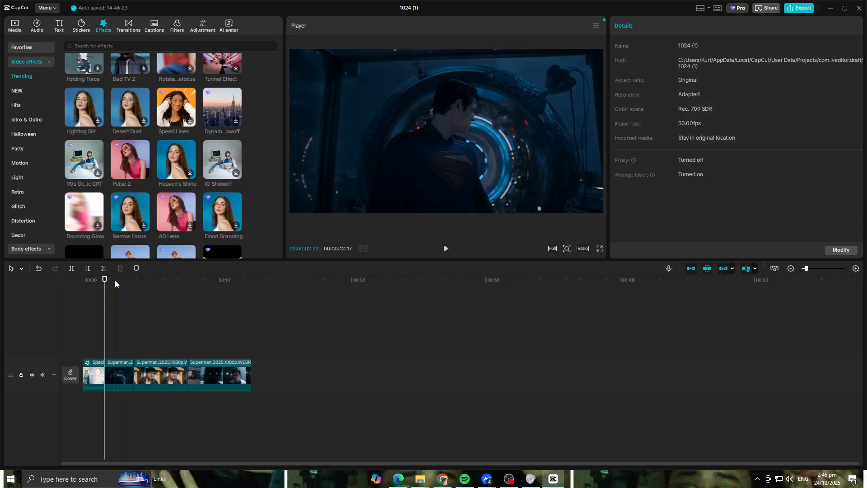
Play back the opening of the sequence to review the cut from the compound clip into the dark chamber scene
drag(104, 282, 26, 283)
key(space)
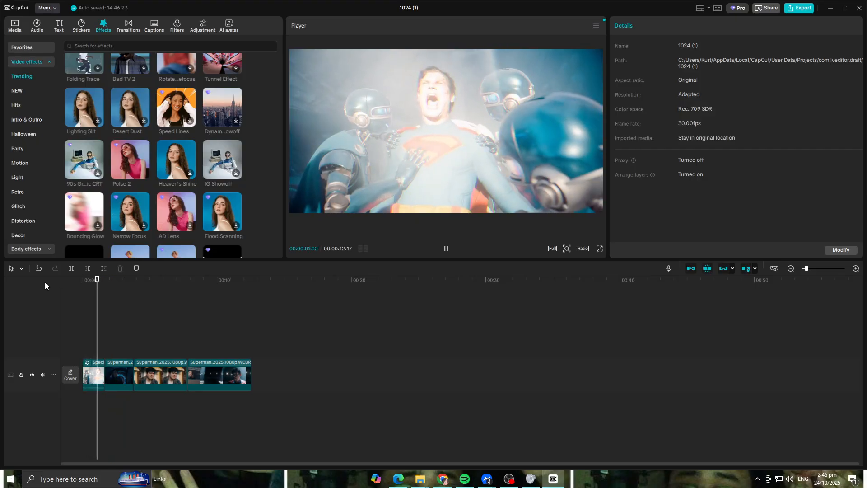
key(space)
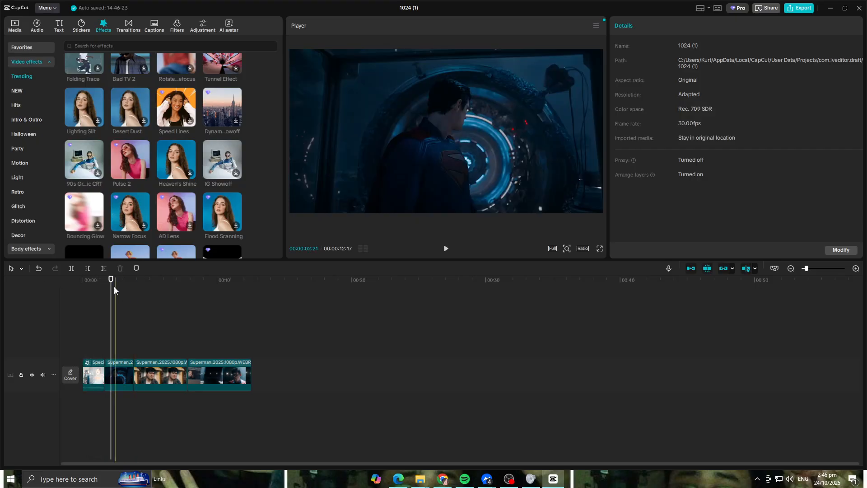
Preview the Chroma... Quirk effect and look through the other trending video effects
scroll(145, 188, down, 2)
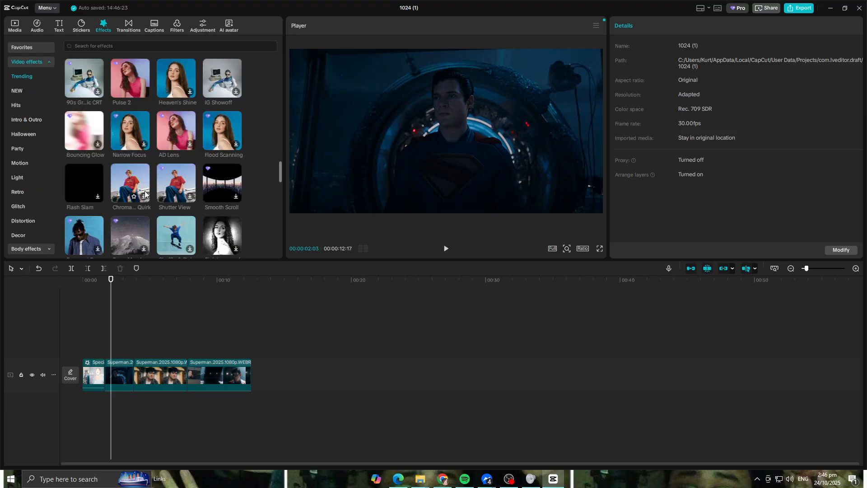
click(133, 182)
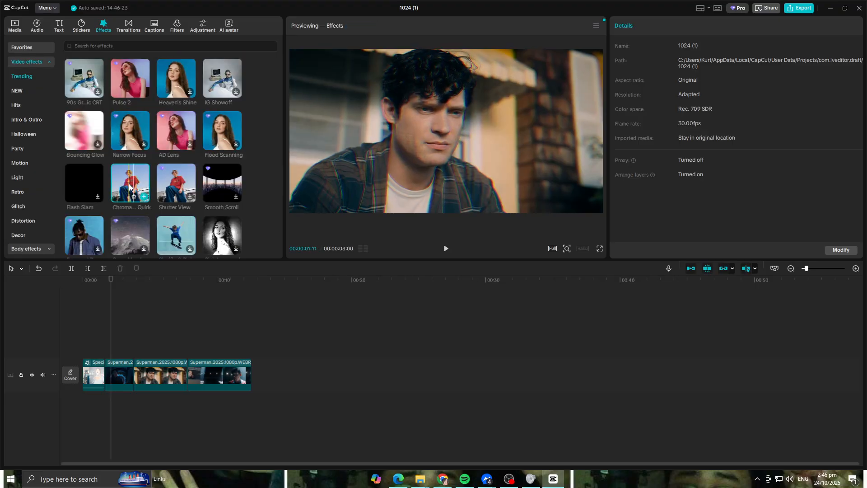
scroll(167, 183, down, 4)
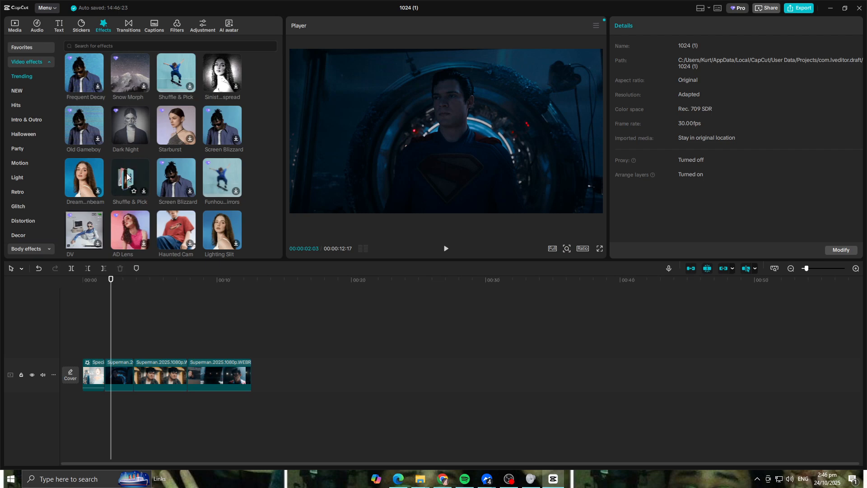
scroll(116, 188, down, 3)
scroll(116, 188, up, 2)
Split the second clip, the dark chamber scene, at 00:00:02:22 and delete its remainder after the cut
mouse_move(110, 281)
mouse_down()
mouse_move(120, 286)
mouse_move(104, 286)
mouse_move(122, 290)
mouse_move(106, 289)
mouse_move(119, 290)
mouse_up()
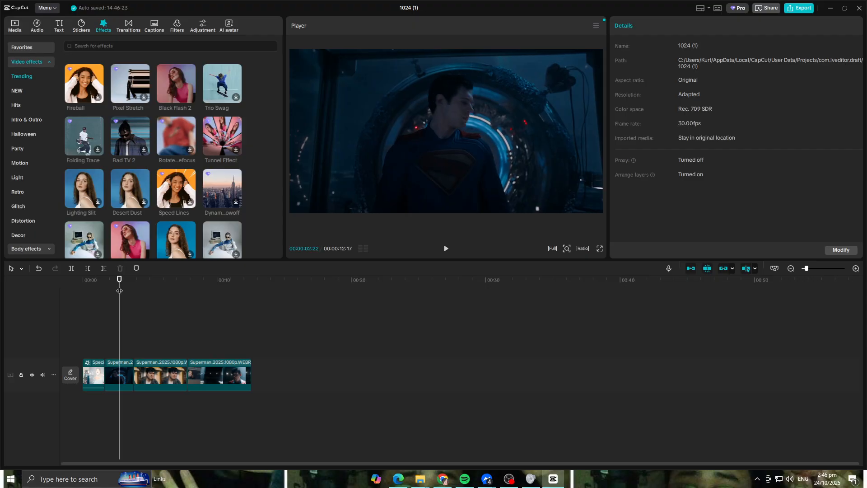
click(120, 367)
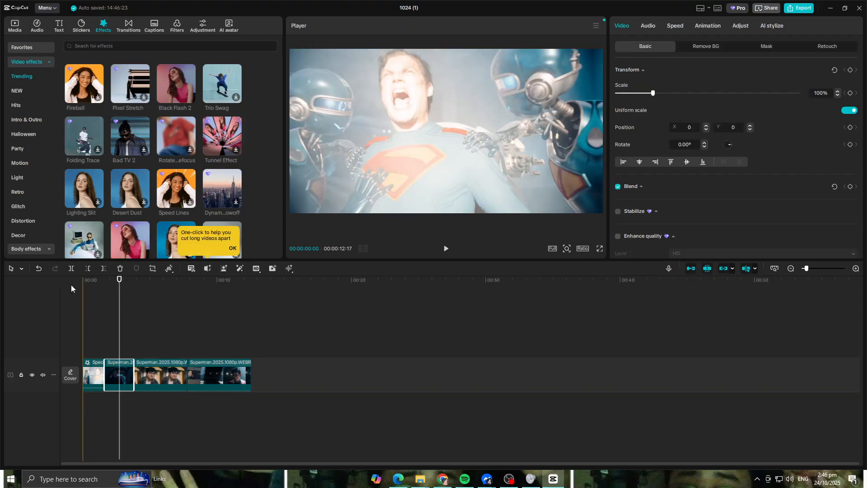
click(70, 269)
click(127, 373)
key(Delete)
Duplicate the shortened dark chamber clip and place the copy directly after it on the main track
click(116, 376)
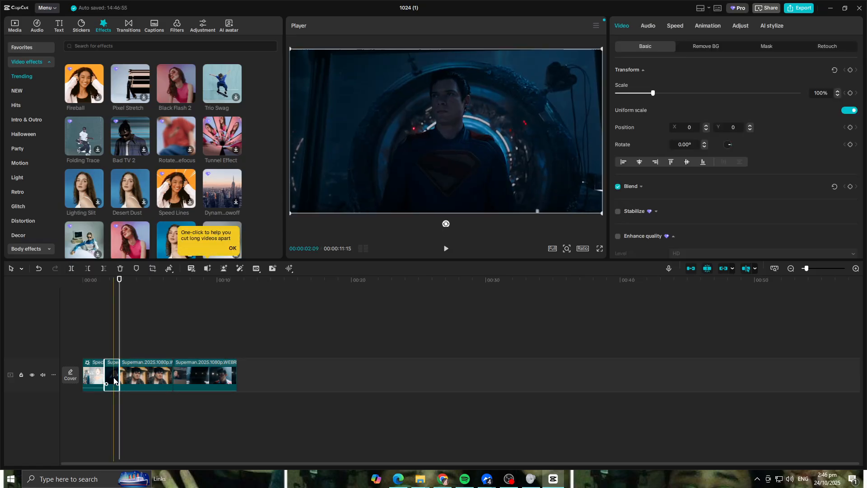
key(ctrl+z)
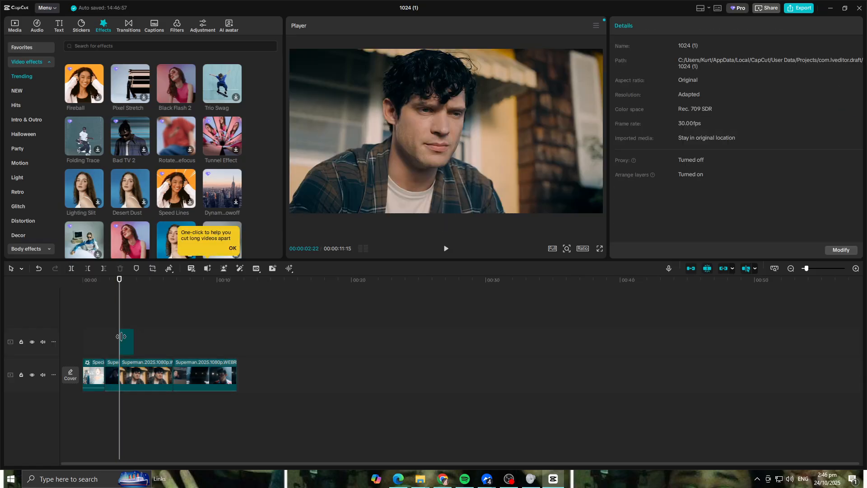
click(110, 324)
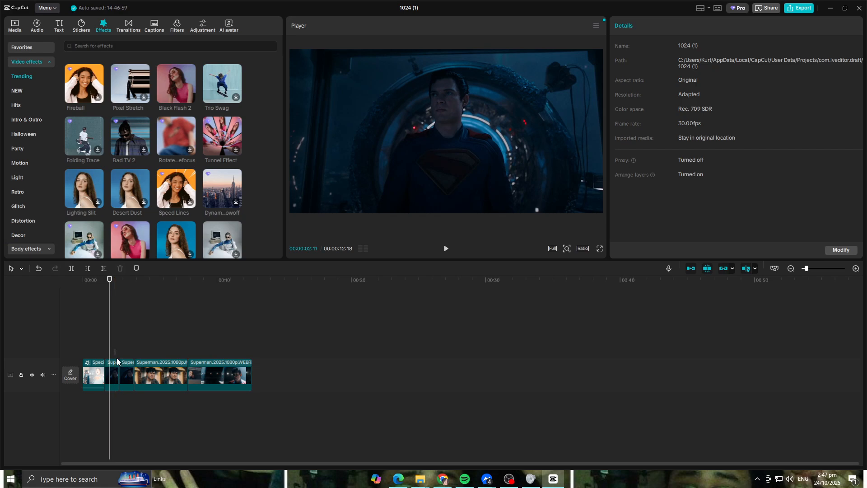
Try to reverse the duplicated dark chamber clip
click(127, 373)
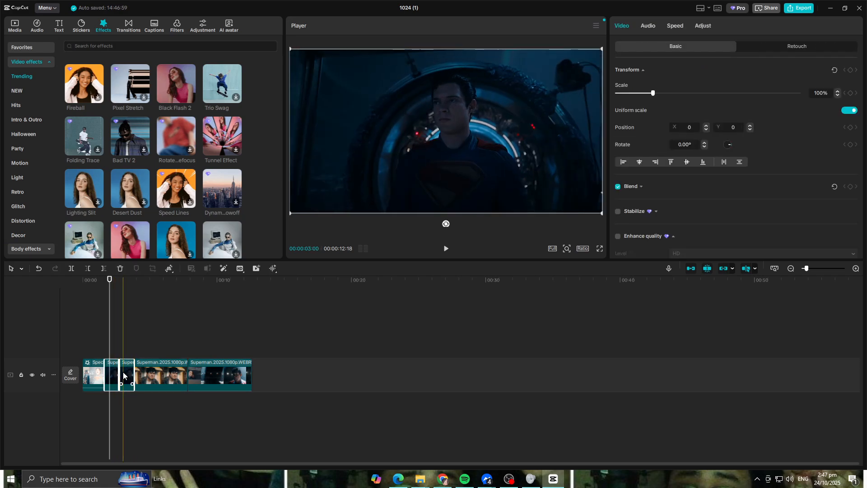
click(123, 373)
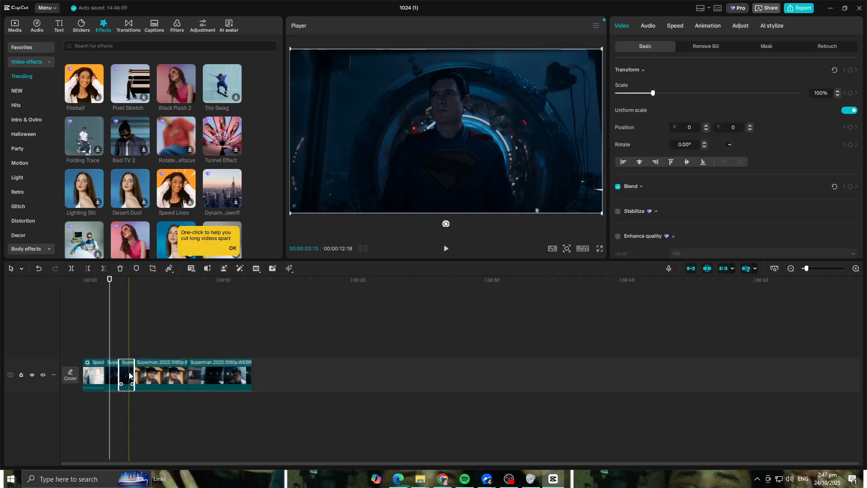
click(166, 269)
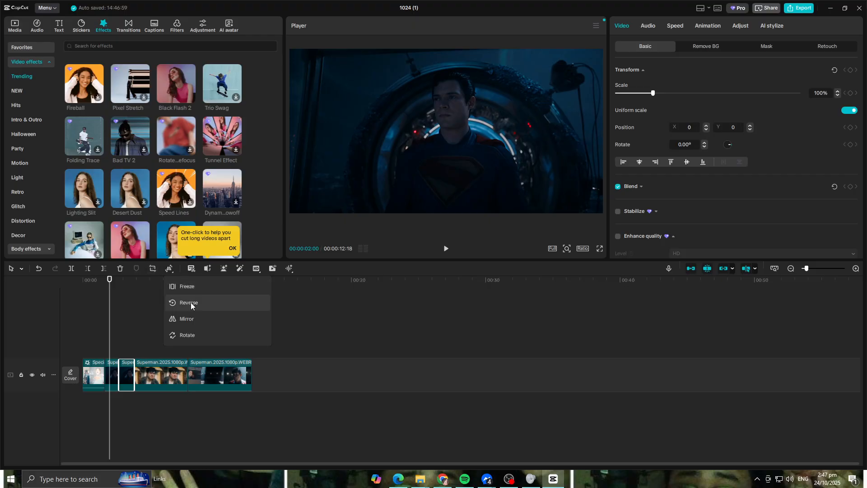
click(190, 302)
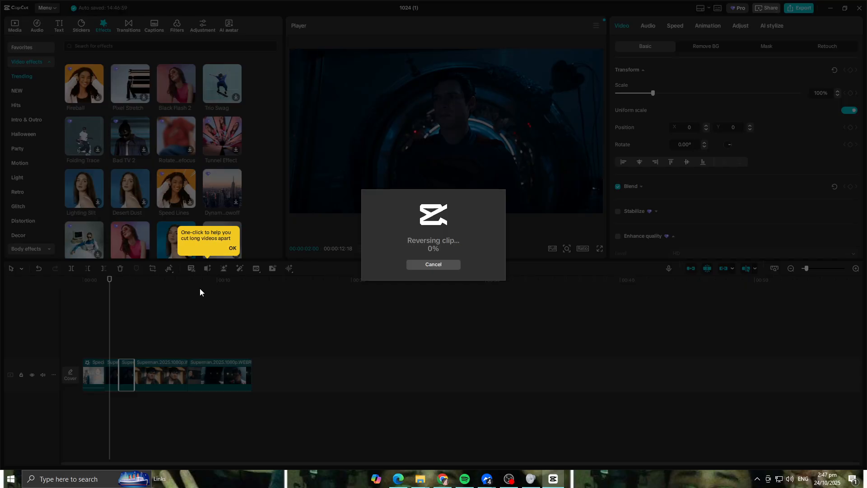
click(415, 269)
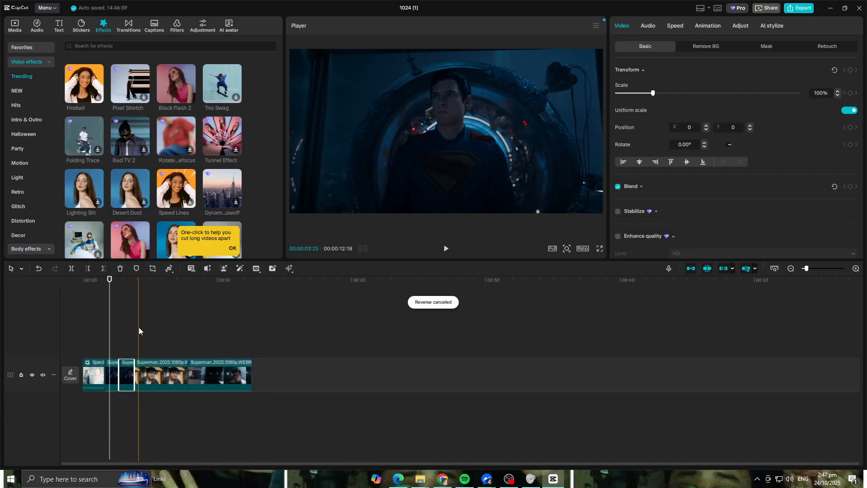
scroll(124, 302, up, 3)
drag(138, 281, 167, 283)
click(168, 269)
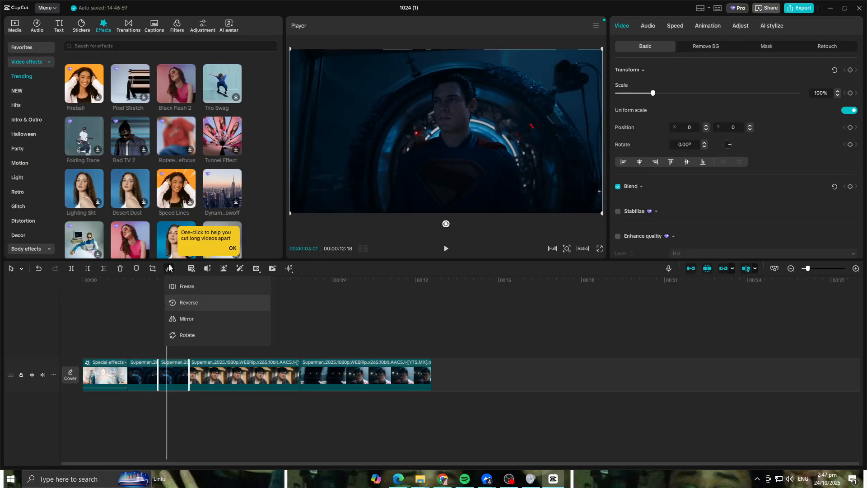
click(199, 301)
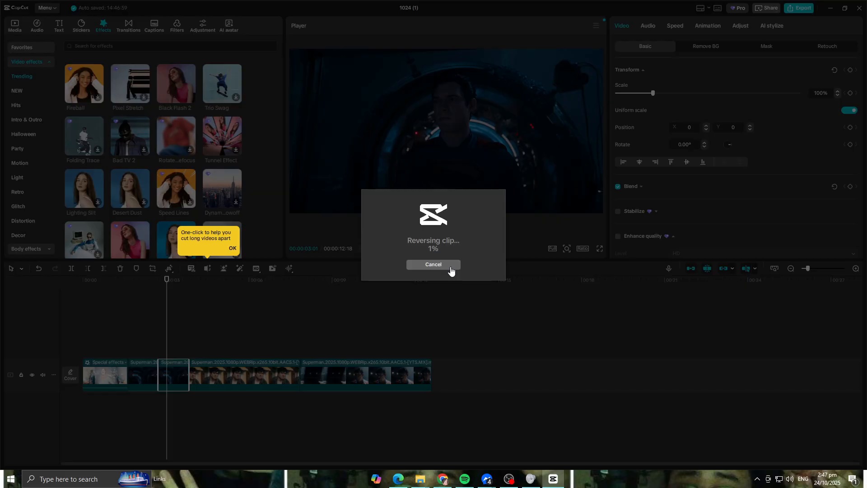
click(450, 268)
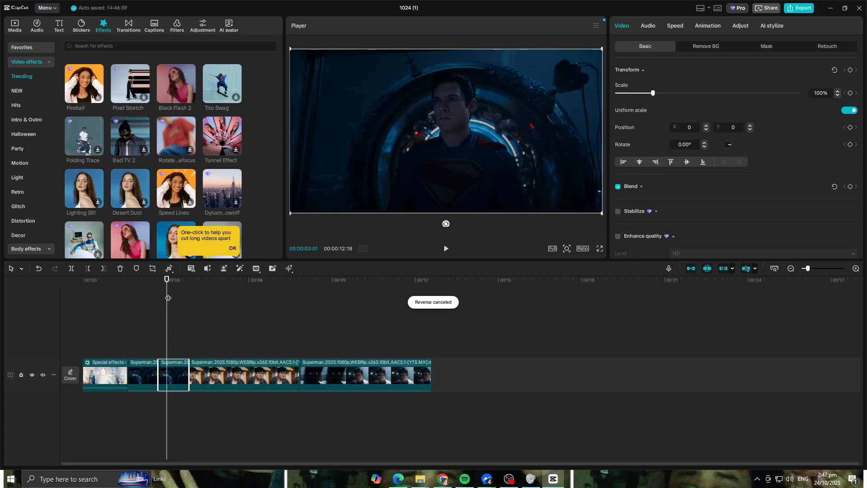
Play back from the dark chamber scene and split the porch clip at 00:00:06:07
drag(167, 280, 137, 289)
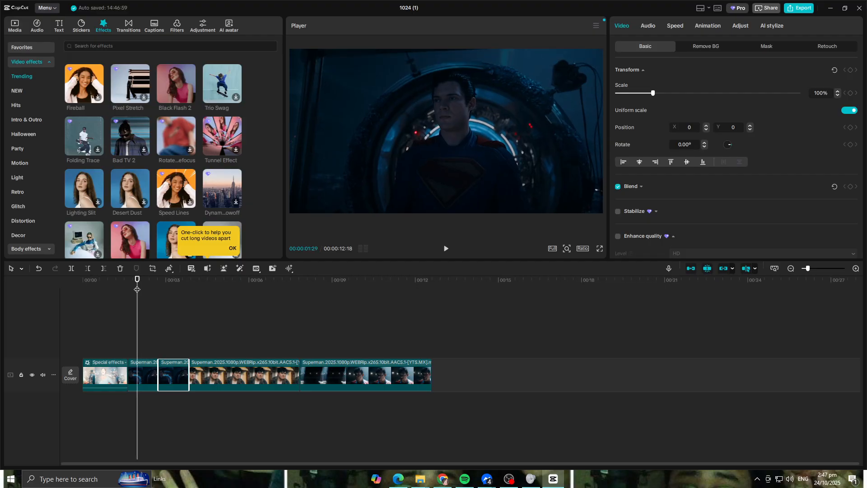
key(space)
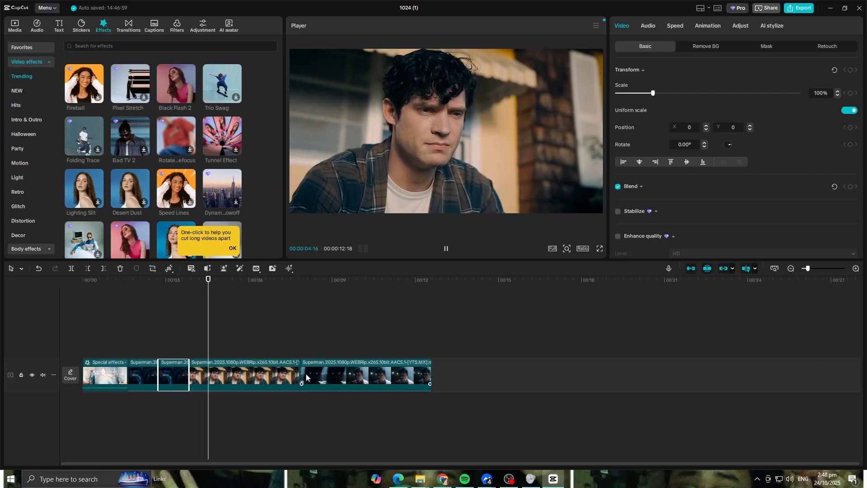
click(260, 378)
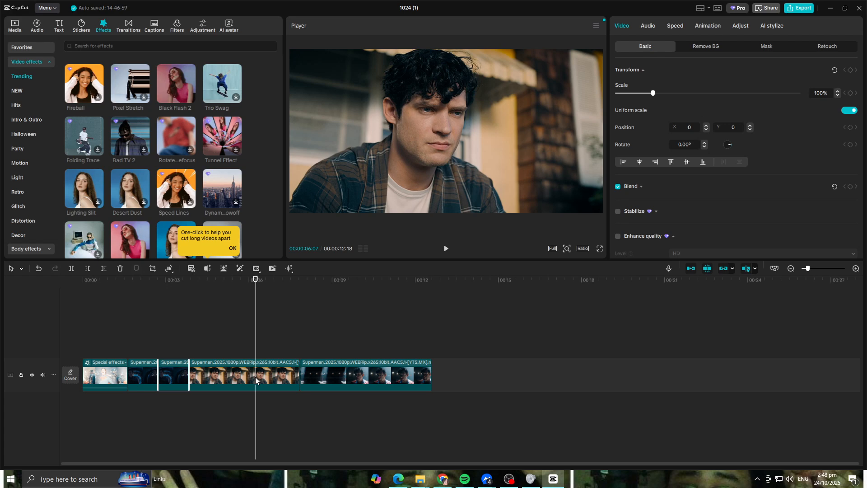
key(ctrl+b)
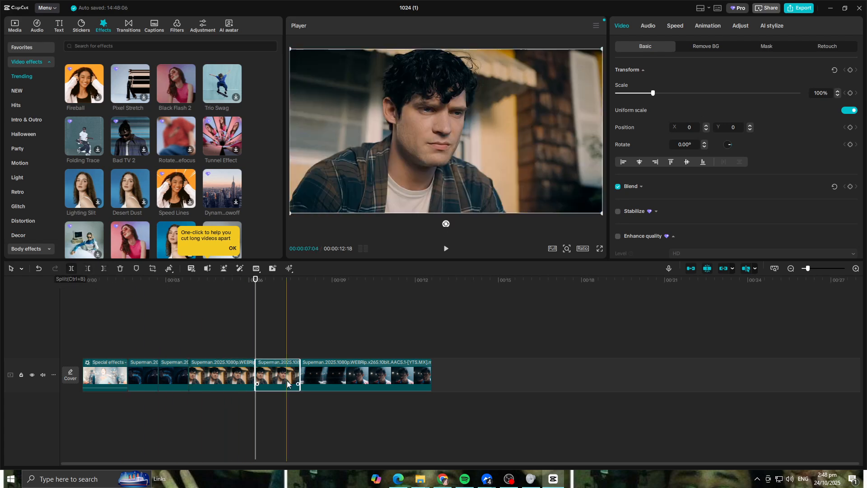
Delete the porch clip's remainder after the split and apply the Vertical Shake video effect to the kept part
key(Delete)
click(239, 375)
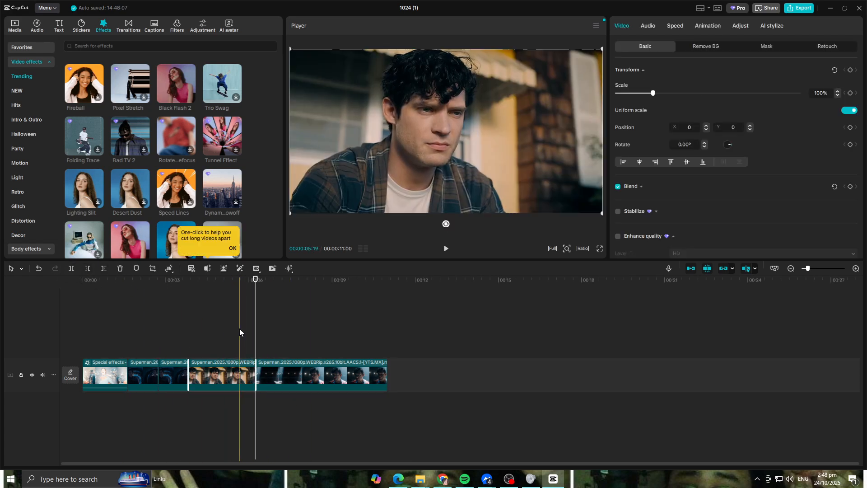
drag(255, 282, 228, 280)
click(139, 47)
text(shake)
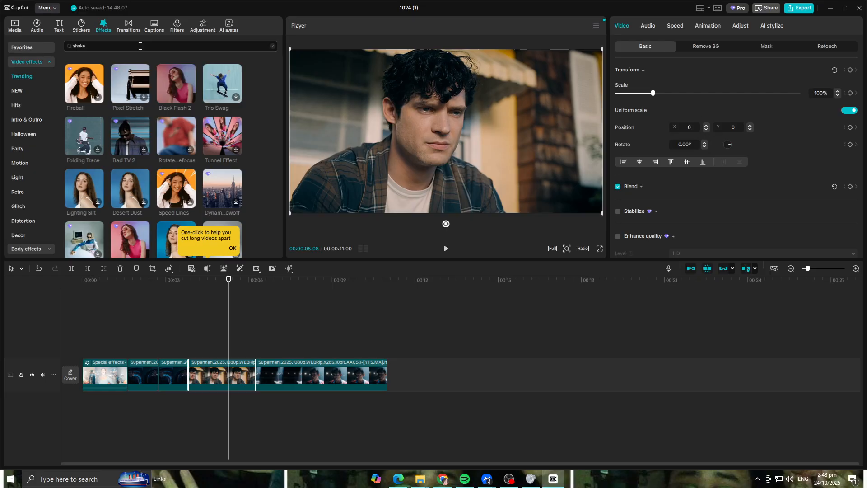
key(Return)
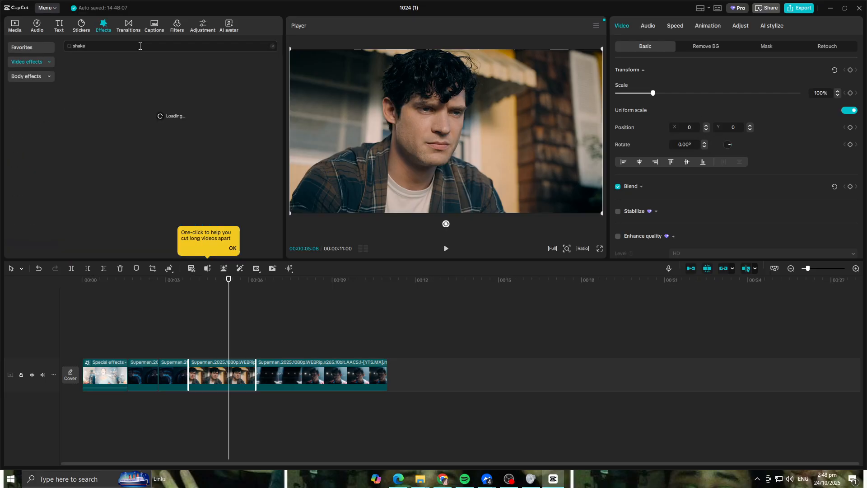
click(220, 89)
drag(220, 89, 219, 379)
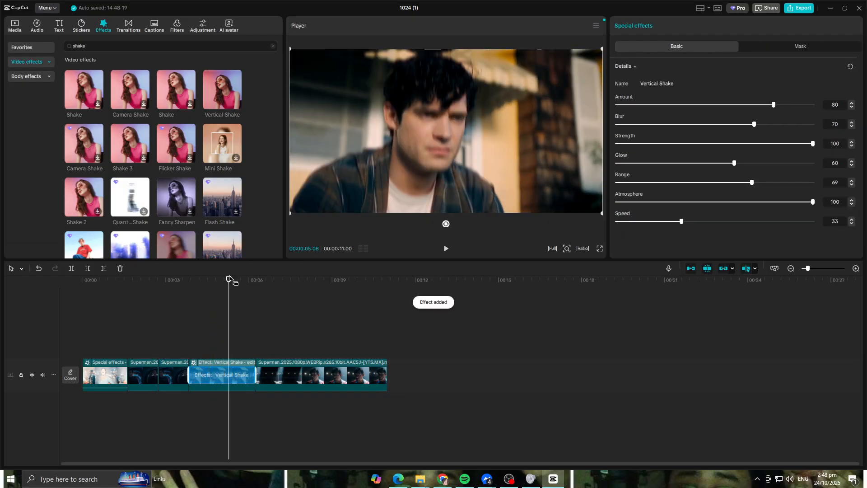
Preview the porch clip's shake effect and trim about one second off the end of the clip, checking the new cut in playback
drag(229, 281, 176, 281)
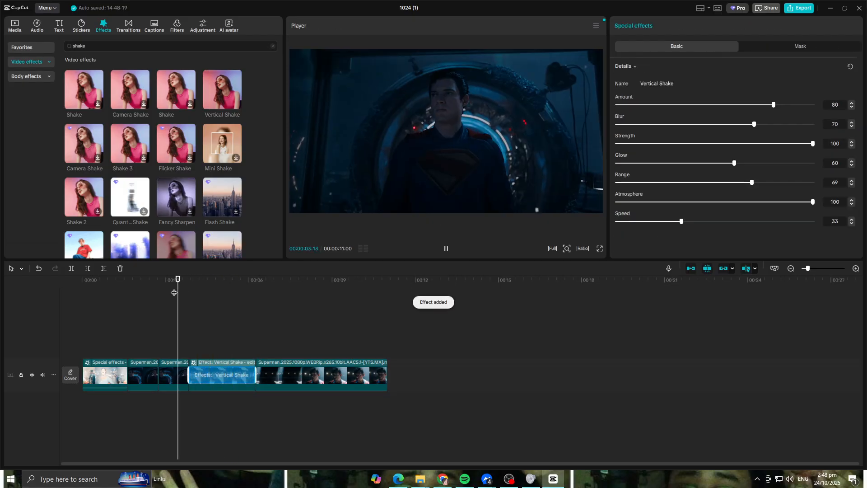
key(space)
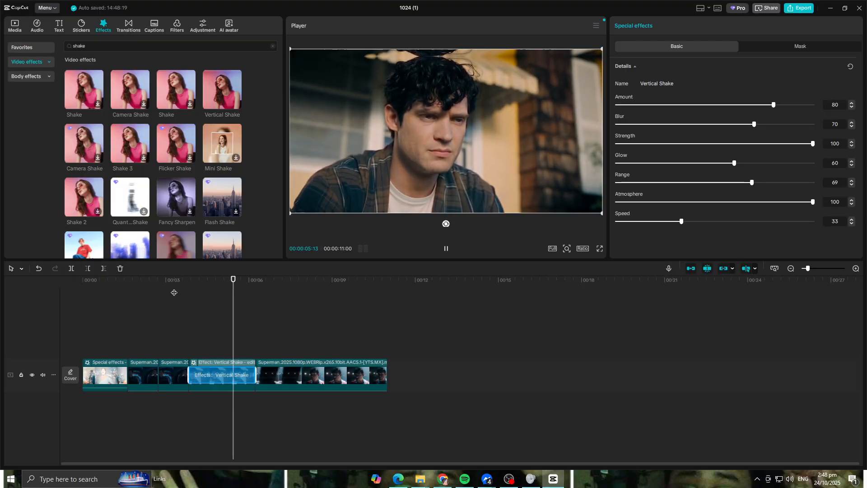
key(space)
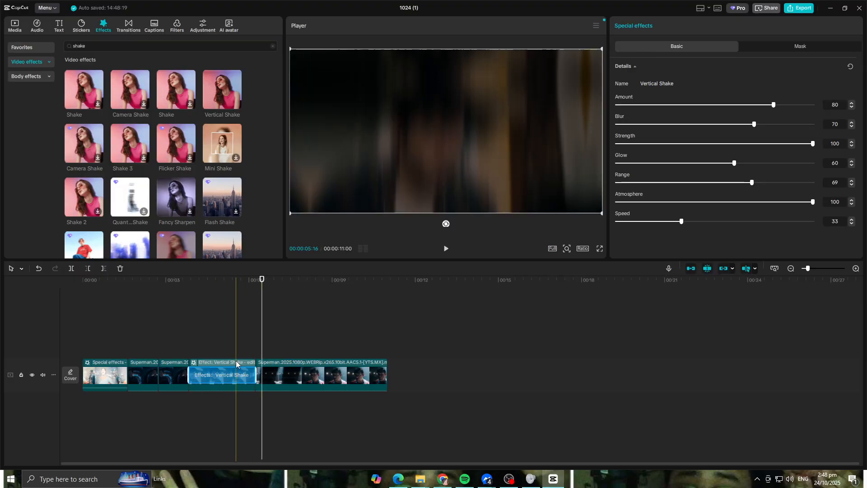
click(251, 367)
drag(253, 368, 225, 368)
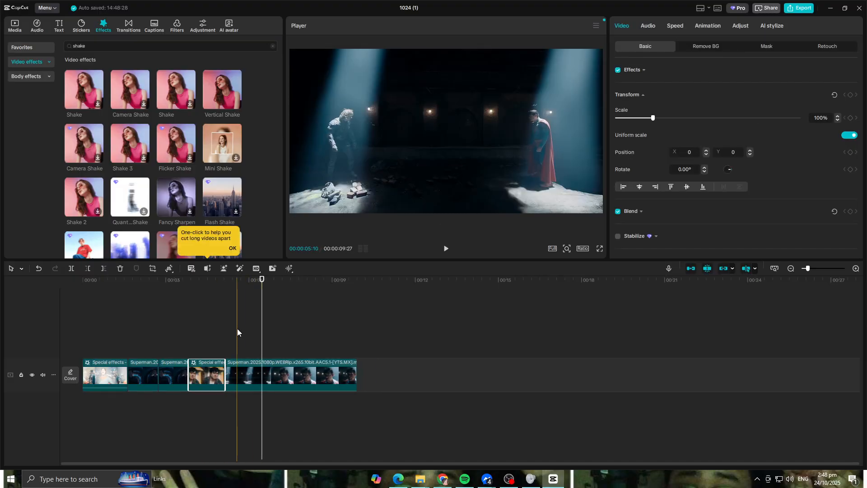
drag(261, 284, 179, 297)
key(space)
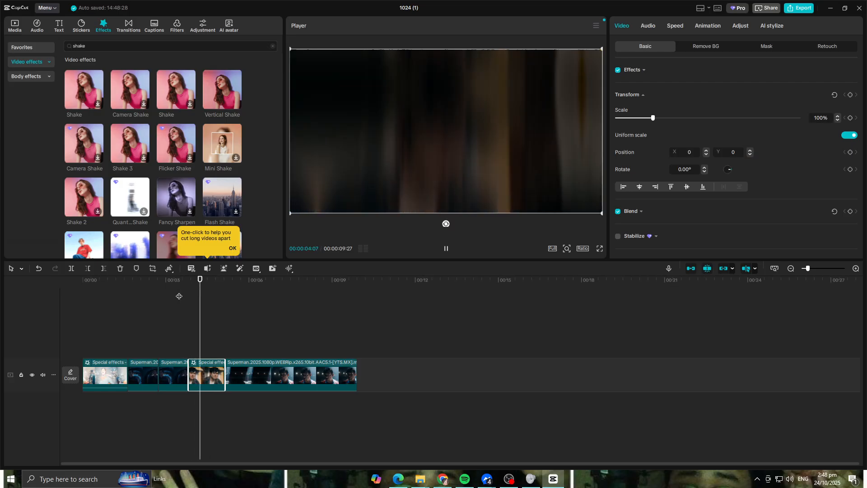
key(space)
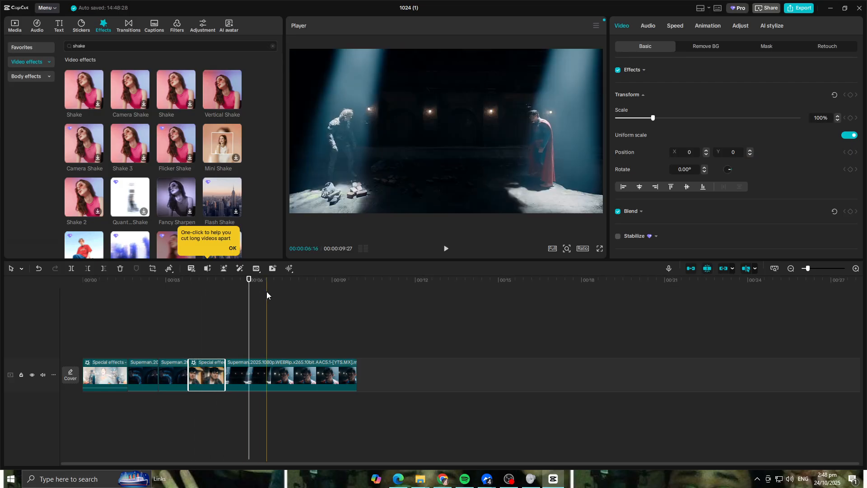
Split the last clip, the spotlit dark hall scene, at 00:00:07:17 and delete its remainder
click(271, 288)
drag(271, 288, 292, 290)
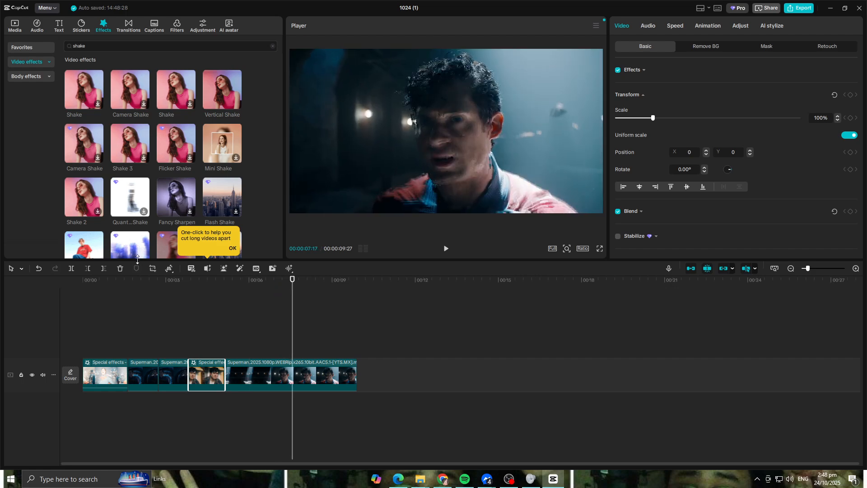
click(78, 268)
click(319, 374)
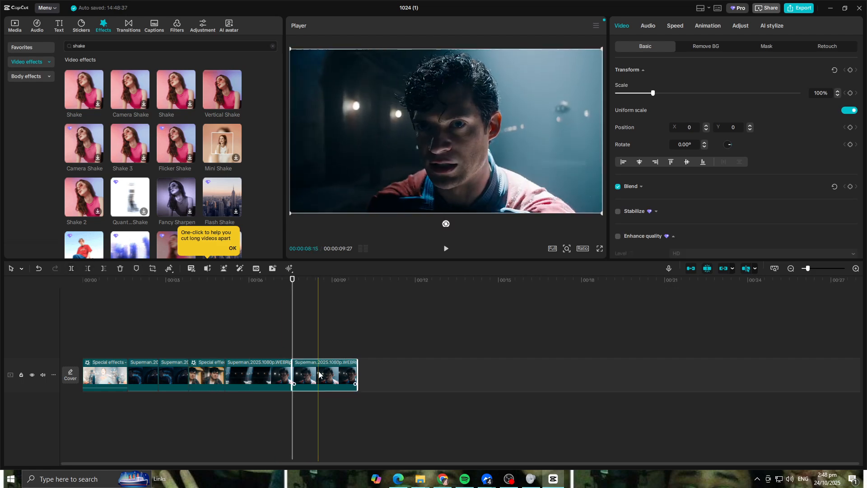
key(Delete)
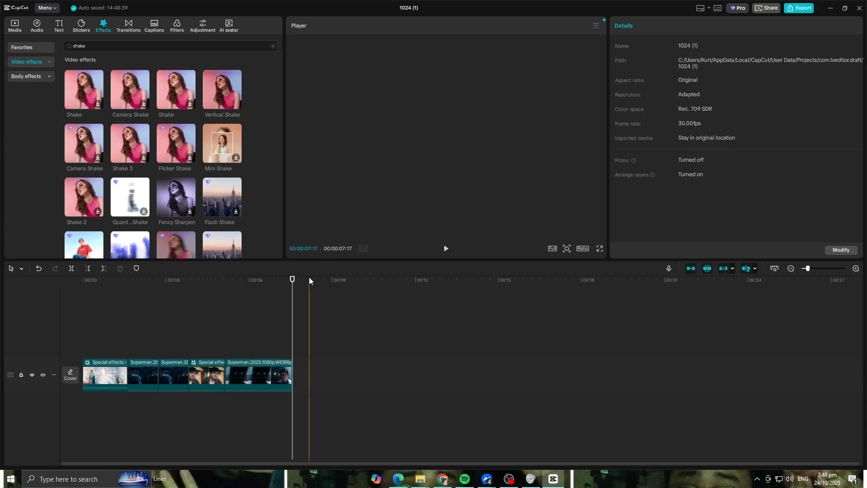
Apply the Flash Shake video effect to the last clip, the spotlit dark hall scene, and preview it
click(241, 280)
scroll(191, 172, down, 3)
click(209, 116)
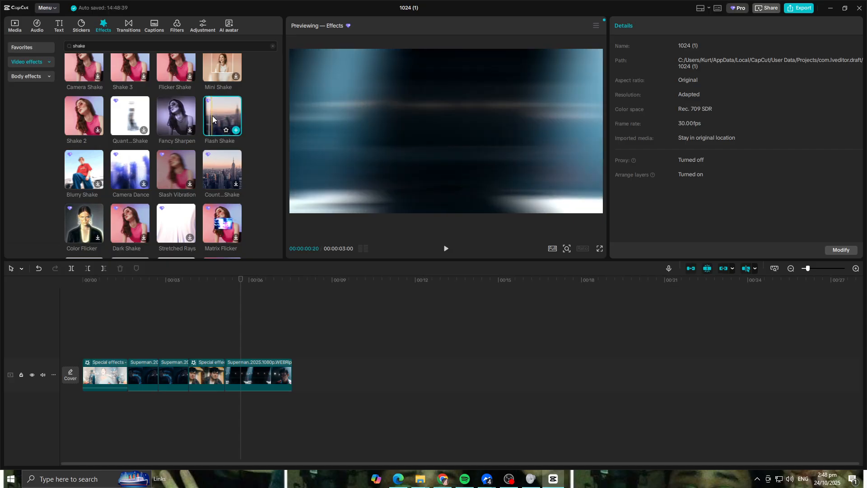
drag(228, 119, 251, 389)
click(446, 249)
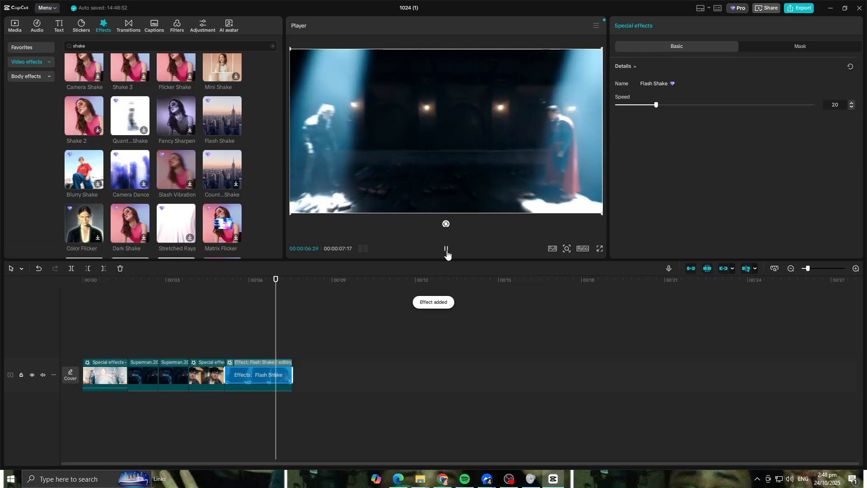
Play the whole sequence back from the beginning to review the cuts and shake effects
drag(292, 284, 17, 286)
click(445, 249)
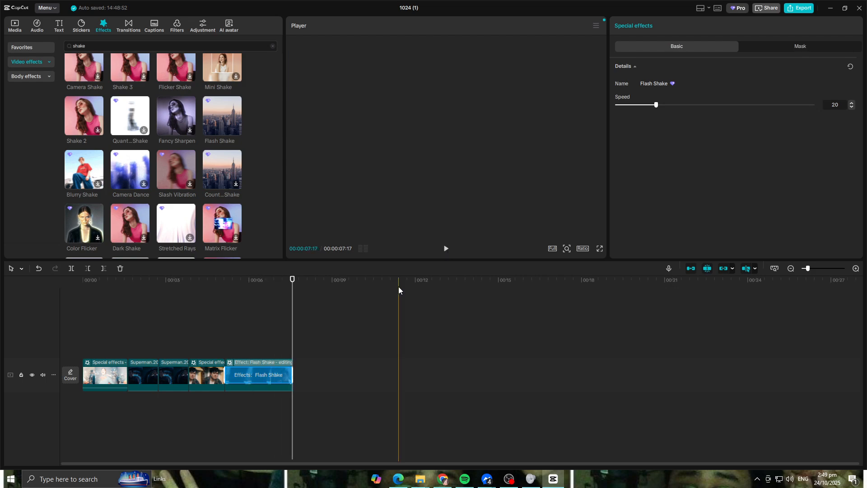
drag(293, 279, 52, 295)
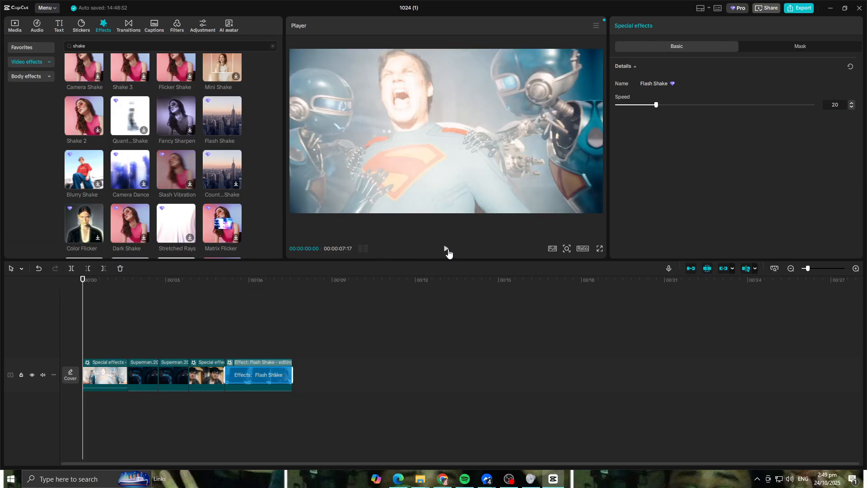
click(447, 250)
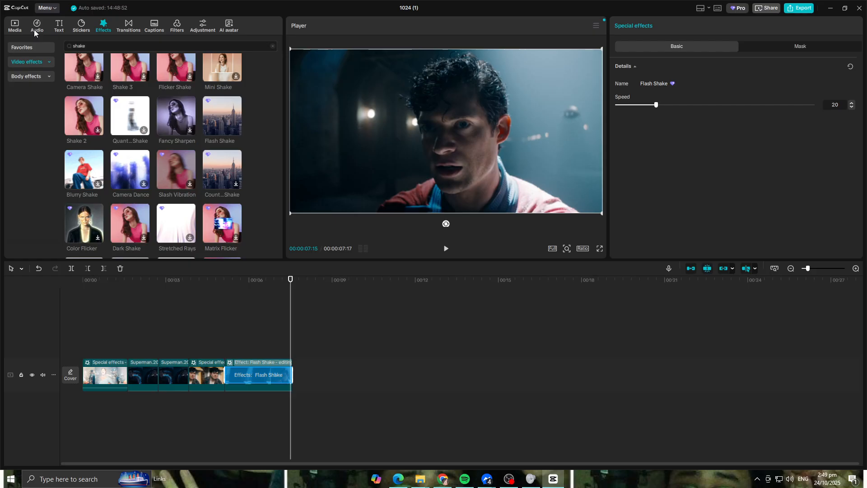
Search the music library for "phy"
click(36, 28)
click(130, 47)
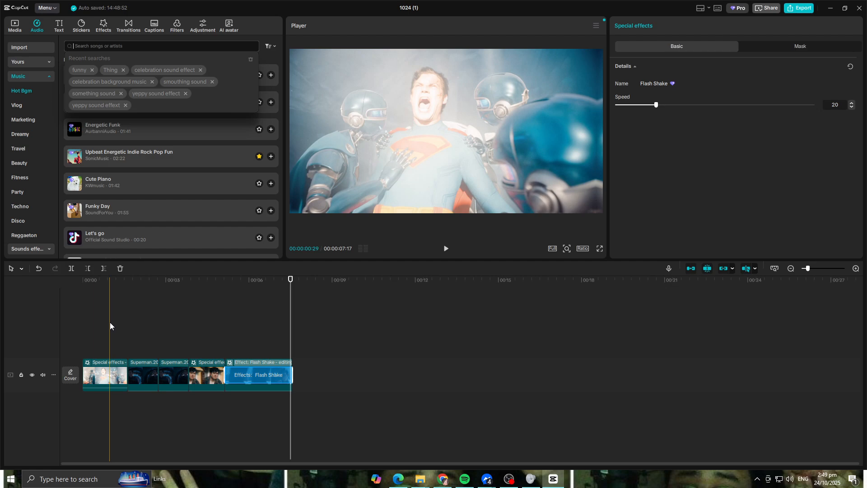
text(p)
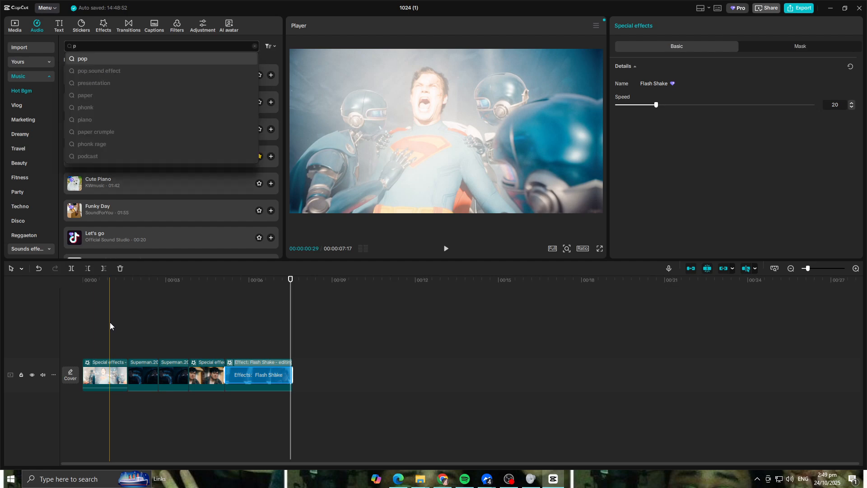
text(hy)
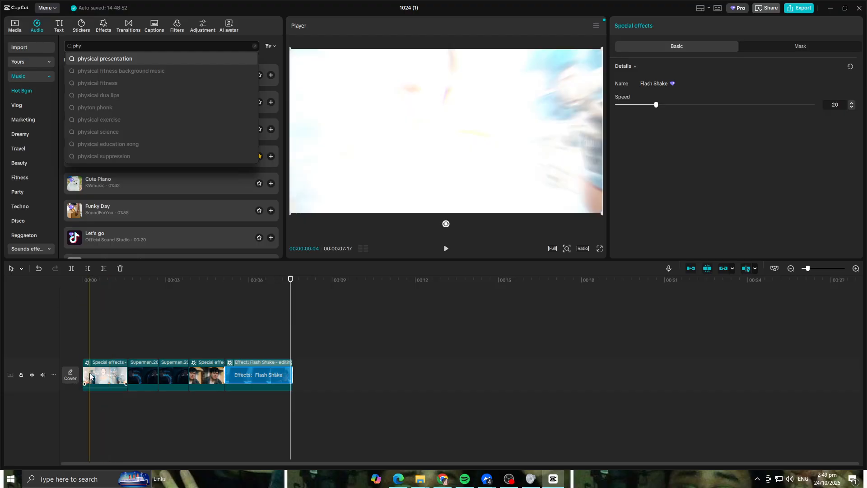
Select the opening clip, move the playhead to 00:00:00:29 and look through more of the shake effects
click(109, 375)
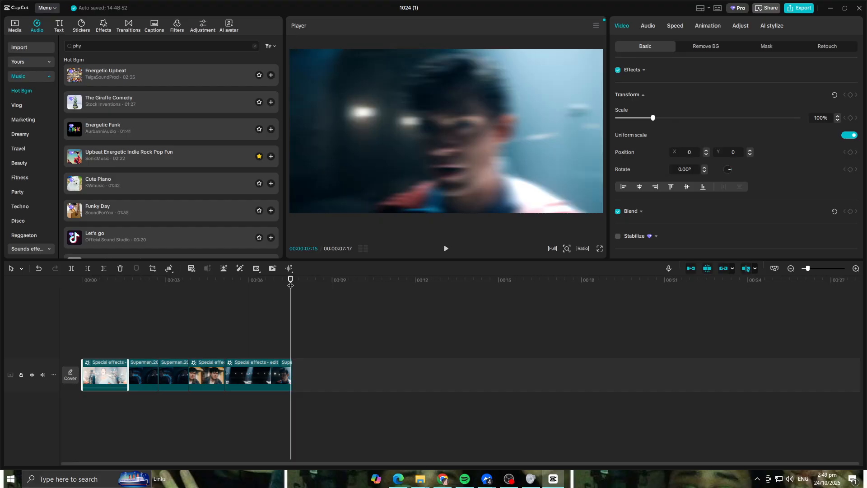
click(109, 322)
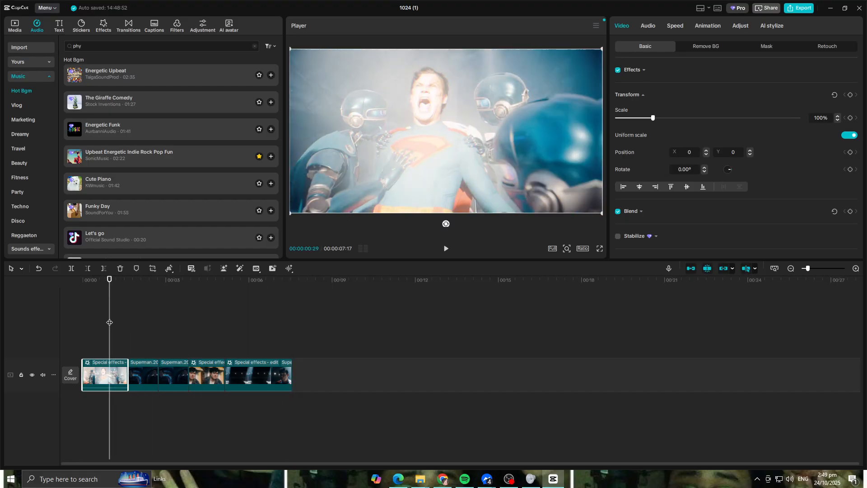
click(103, 26)
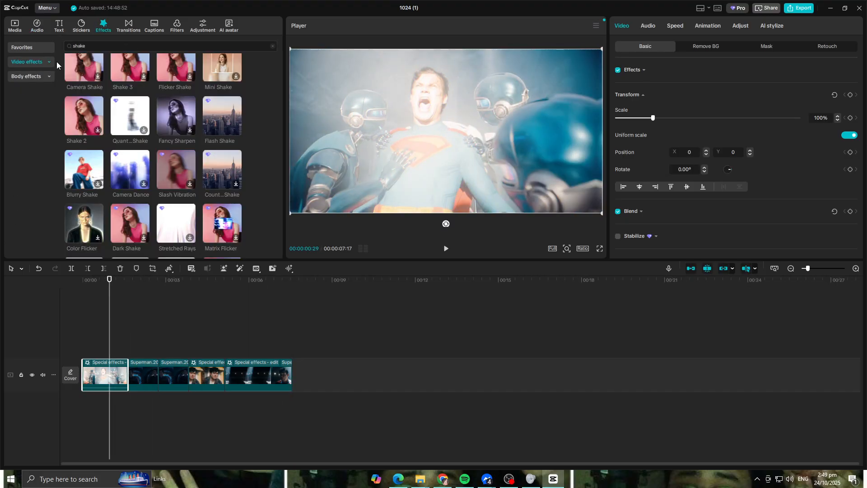
scroll(150, 104, down, 5)
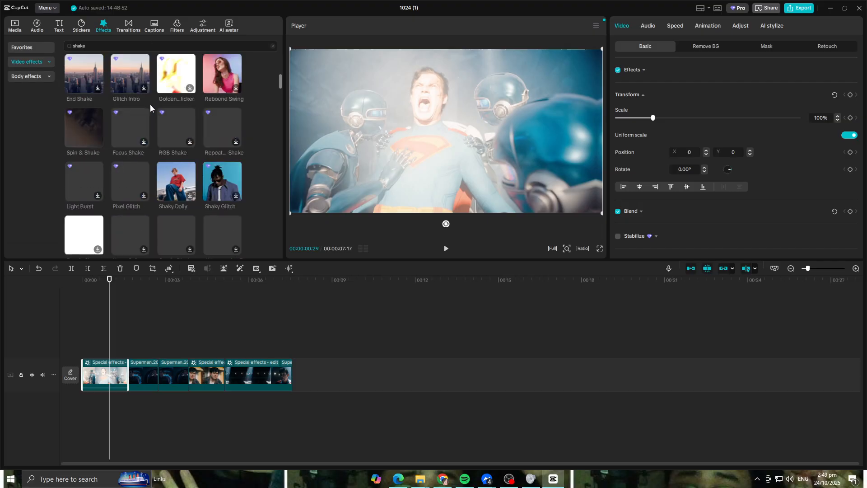
mouse_move(90, 121)
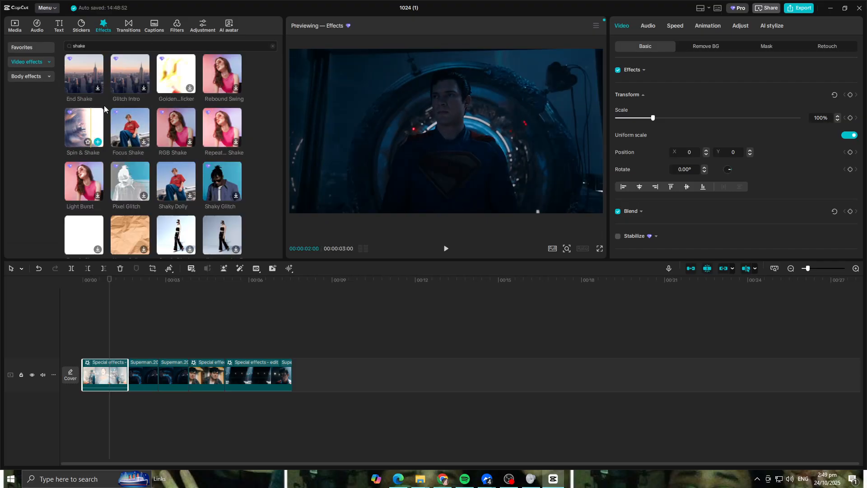
Search the effects library for "dark"
click(154, 48)
text(da)
drag(154, 48, 31, 42)
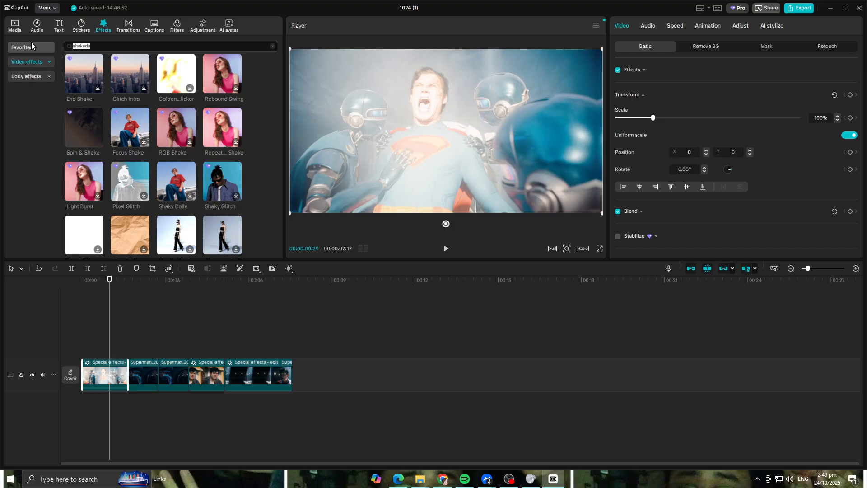
key(BackSpace)
text(dark)
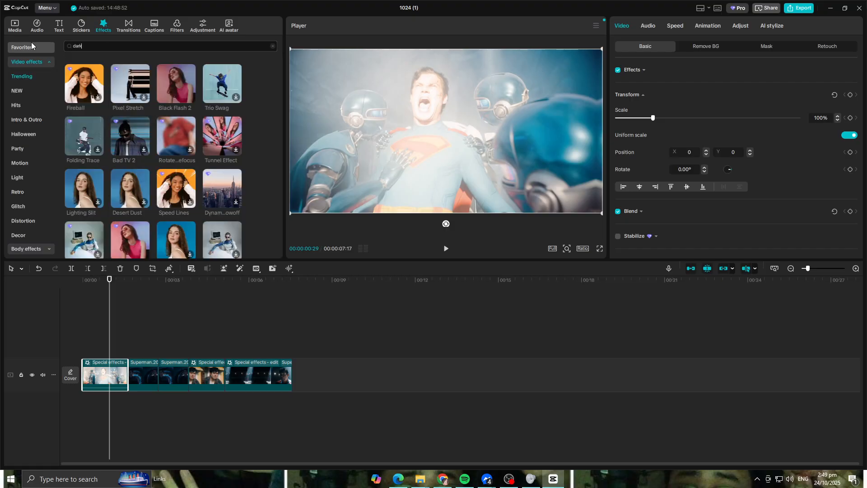
key(Return)
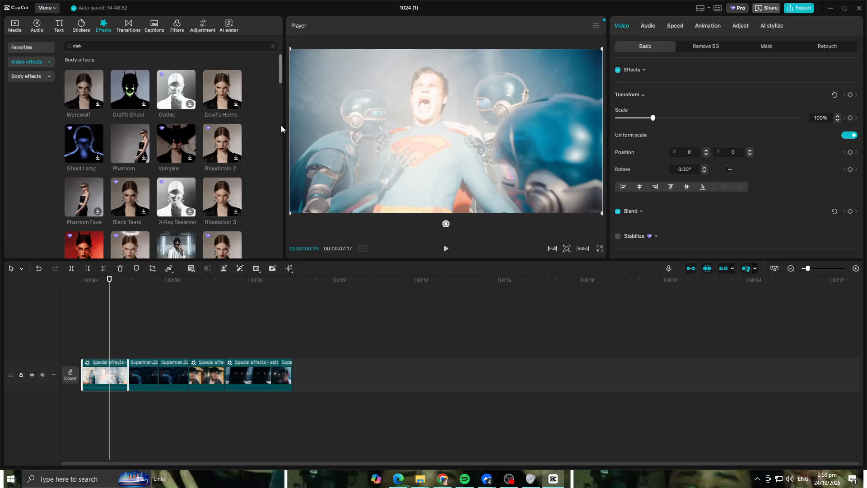
Try to apply the Phantom body effect to the opening clip, open its compound contents and undo the last change
drag(126, 150, 97, 382)
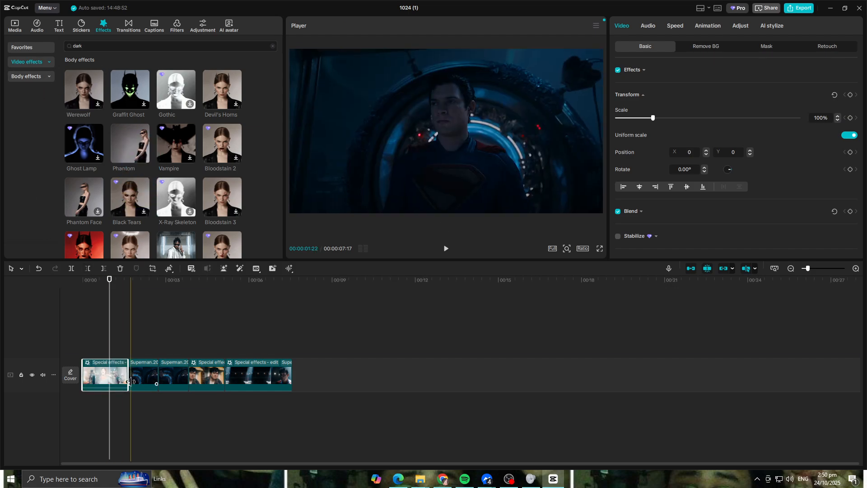
double_click(119, 376)
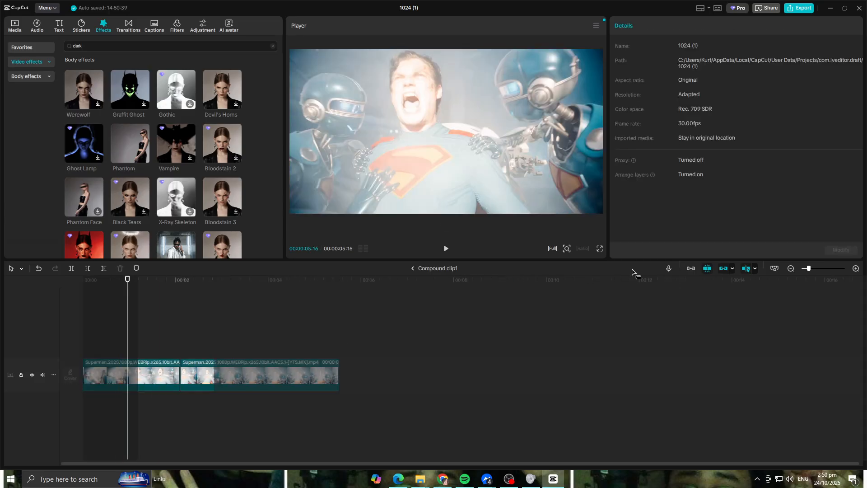
key(ctrl+z)
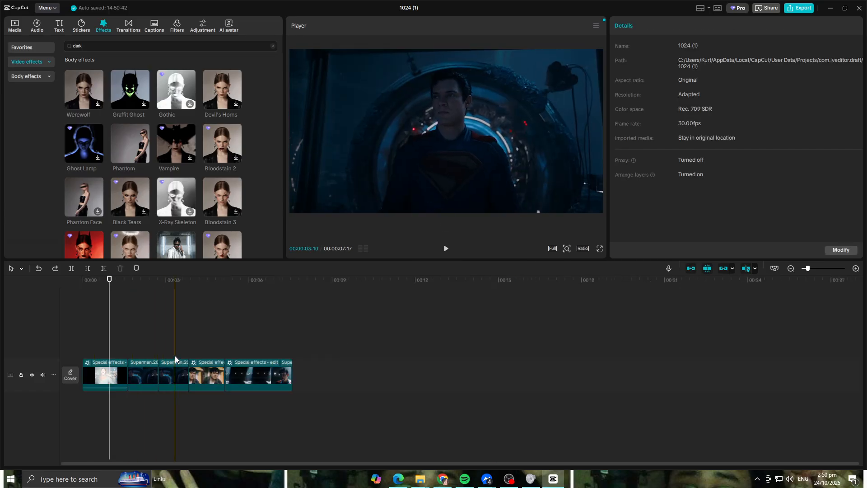
Select the first dark chamber clip and look through its basic video settings down to the canvas options
click(143, 375)
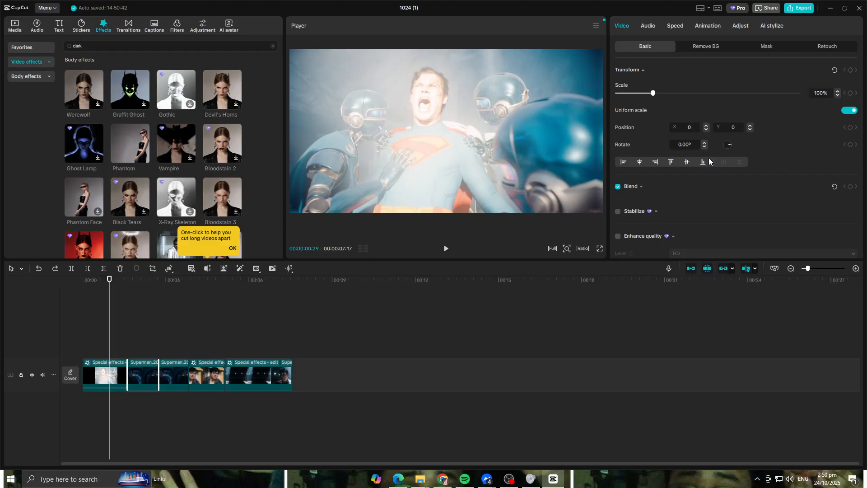
scroll(709, 158, down, 10)
scroll(668, 196, down, 4)
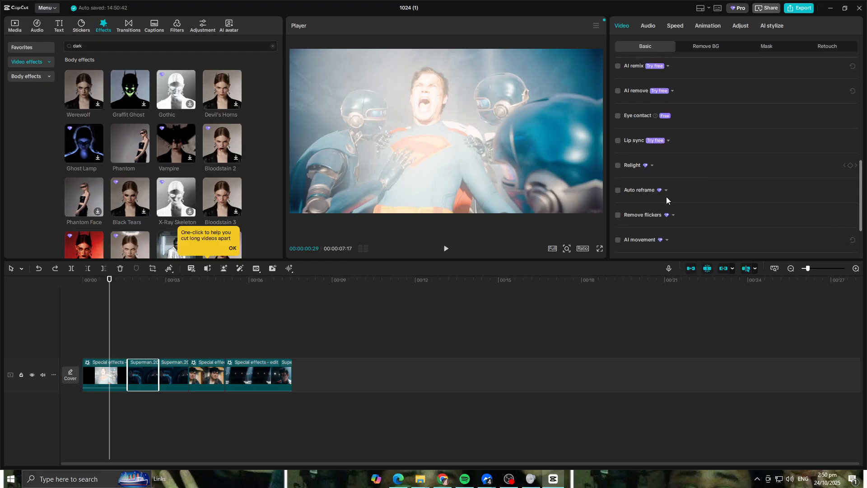
scroll(722, 216, down, 3)
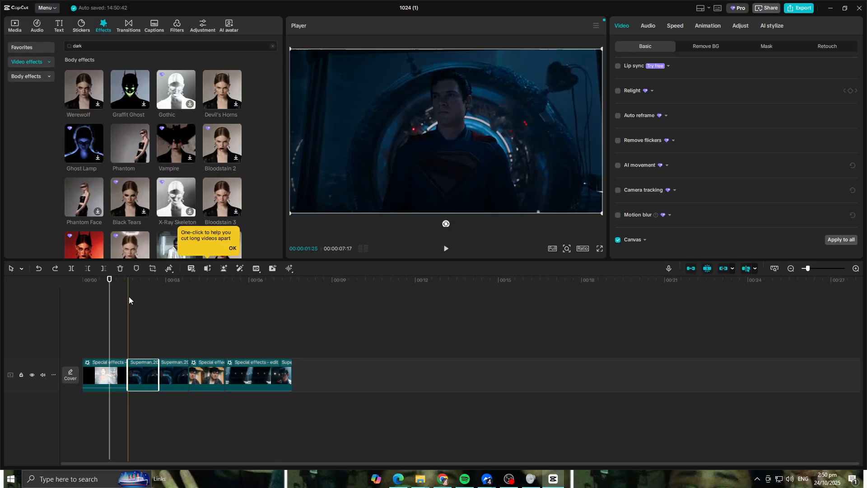
Apply the Elegant B&W filter to the opening clip and play back the result
drag(109, 281, 133, 280)
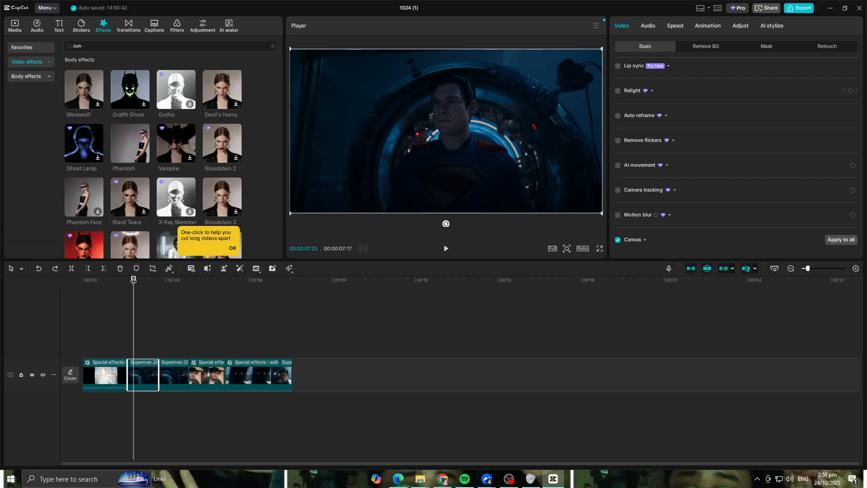
drag(133, 280, 151, 281)
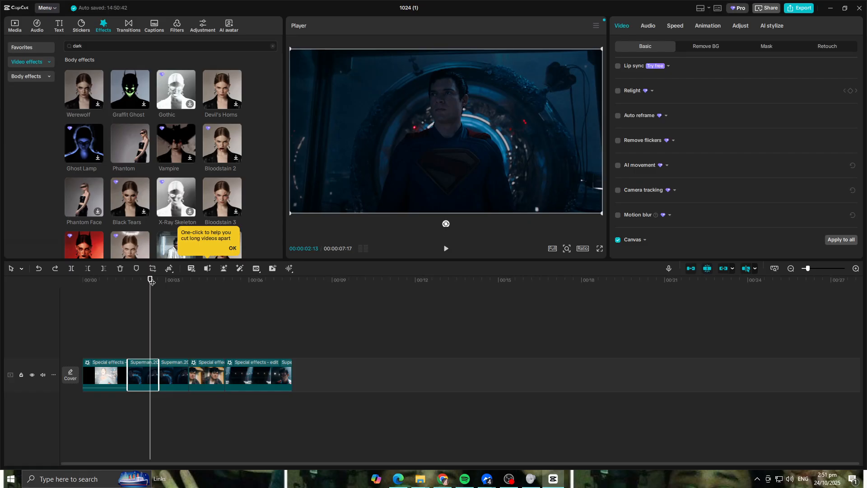
click(177, 25)
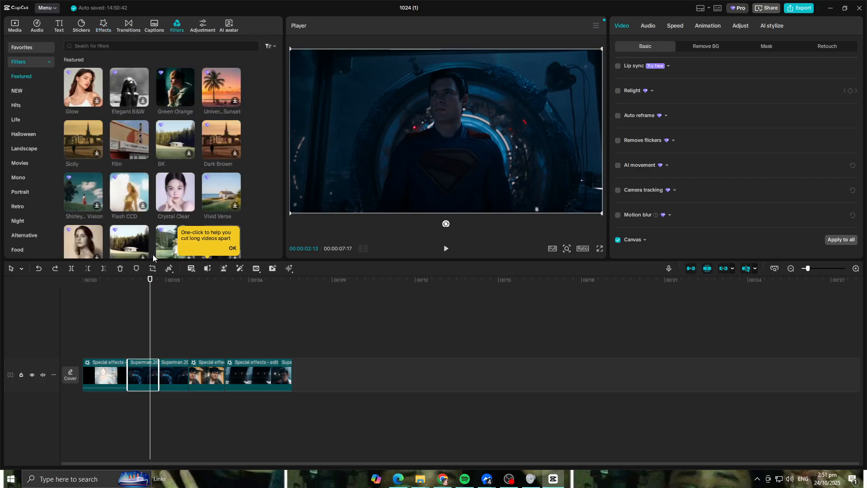
drag(152, 272, 94, 274)
drag(123, 90, 101, 368)
click(446, 248)
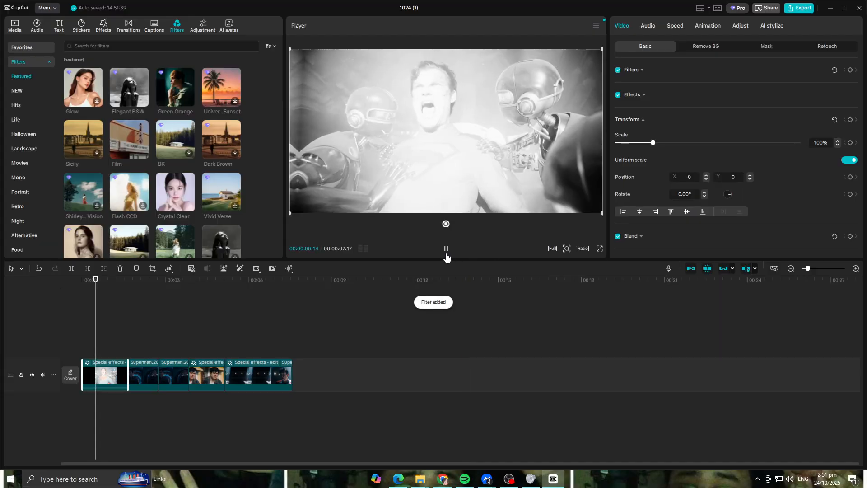
click(446, 250)
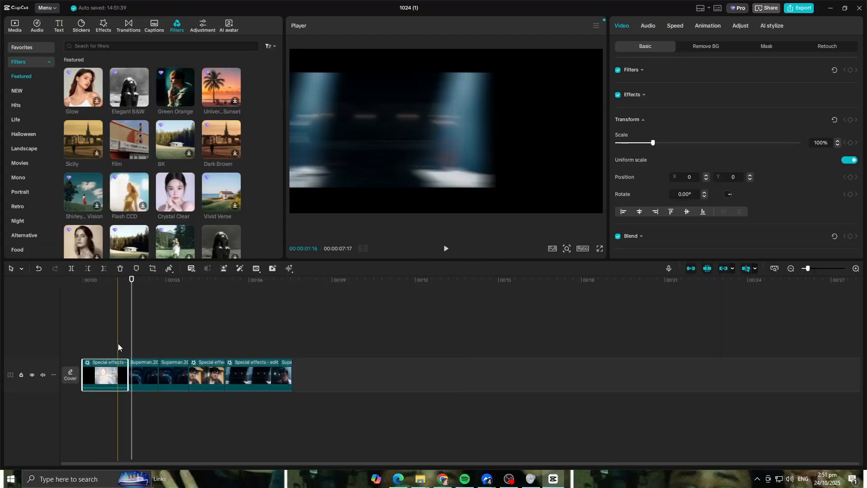
Open the opening clip's Pulse 2 effect settings and look through the sequence from its start
click(103, 364)
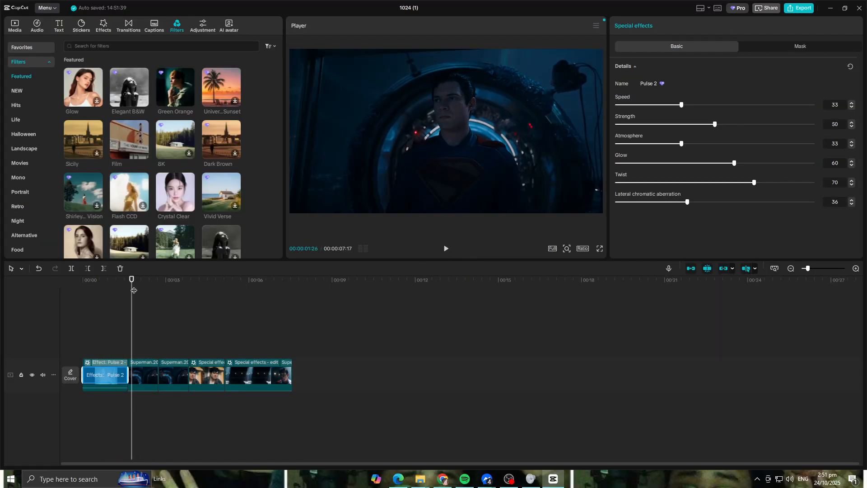
click(81, 301)
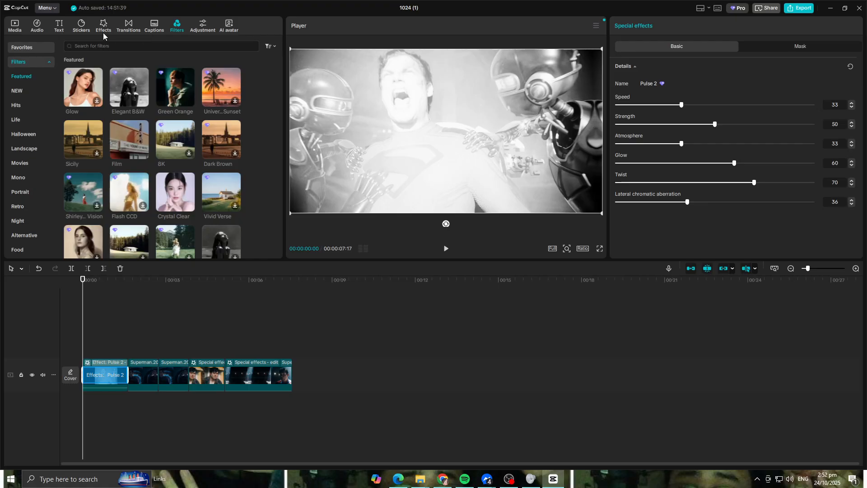
click(231, 312)
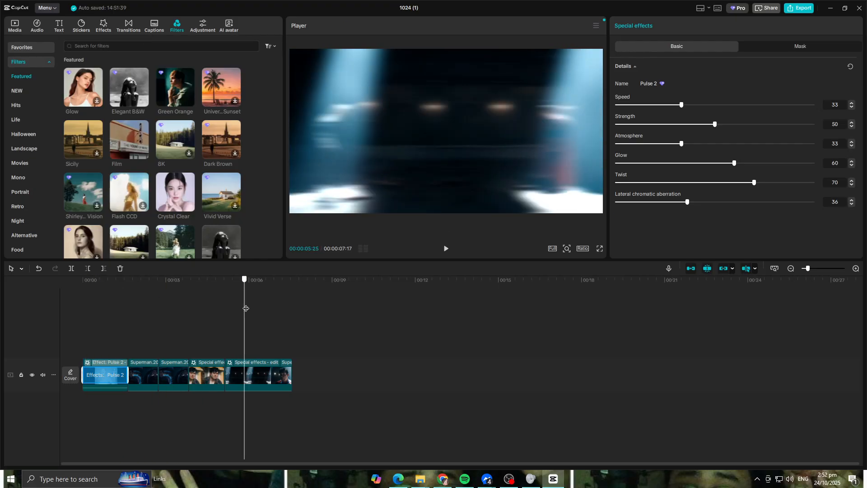
Apply the Elegant B&W filter to the clip of the man in the plaid shirt and play back the result
drag(231, 312, 197, 316)
drag(126, 101, 209, 376)
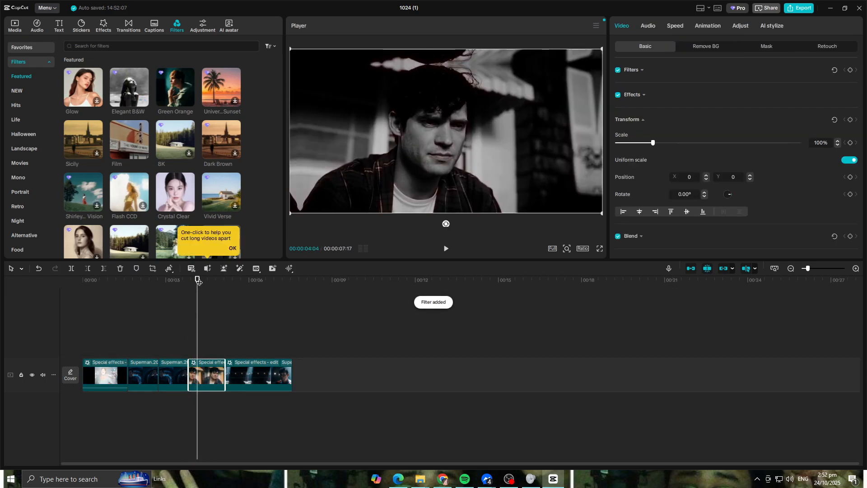
click(447, 250)
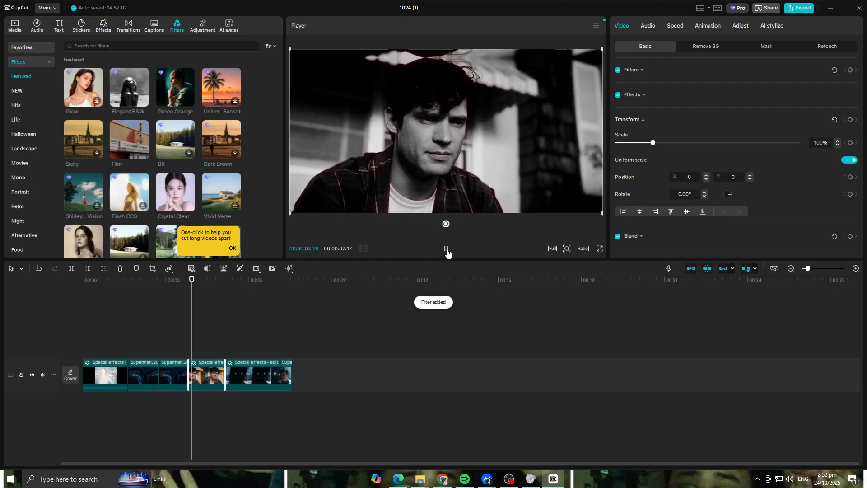
click(446, 249)
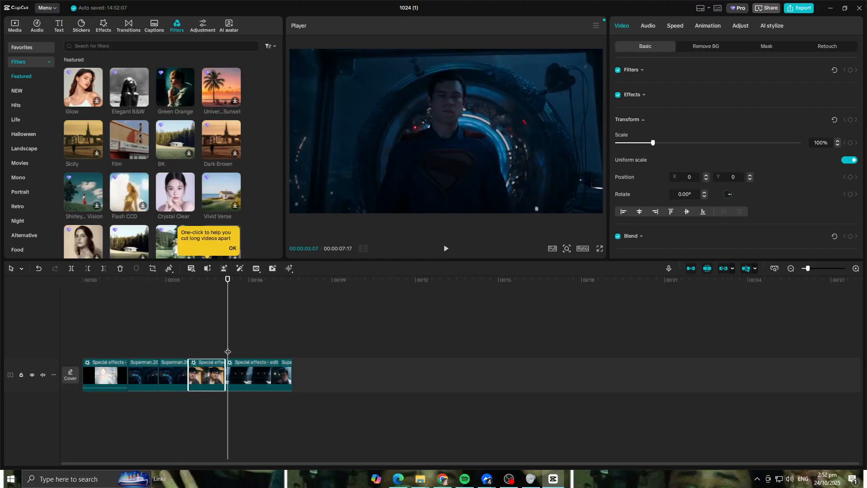
click(367, 307)
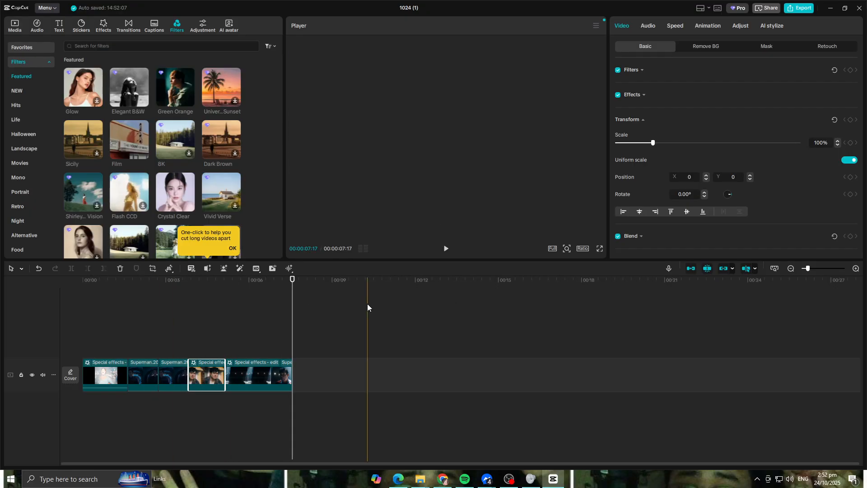